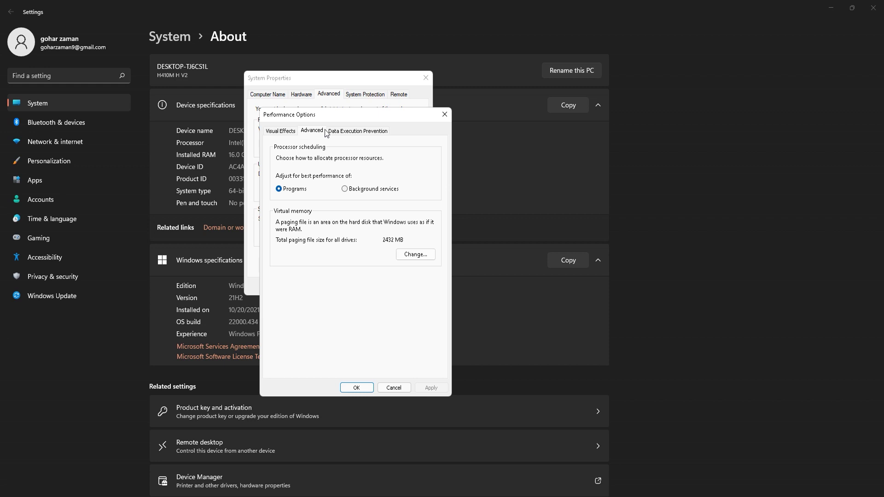
Set processor scheduling to Programs, leave paging file sizes automatically managed for all drives, and apply the performance options.
click(300, 189)
click(415, 255)
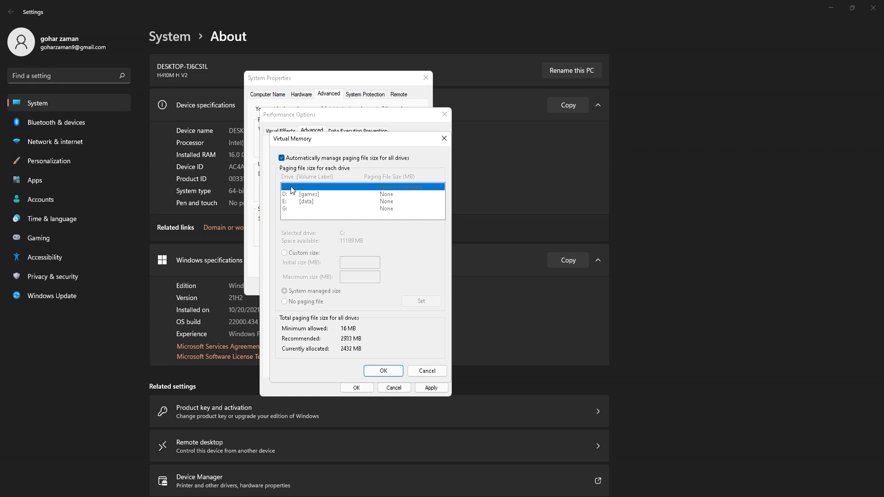
click(281, 158)
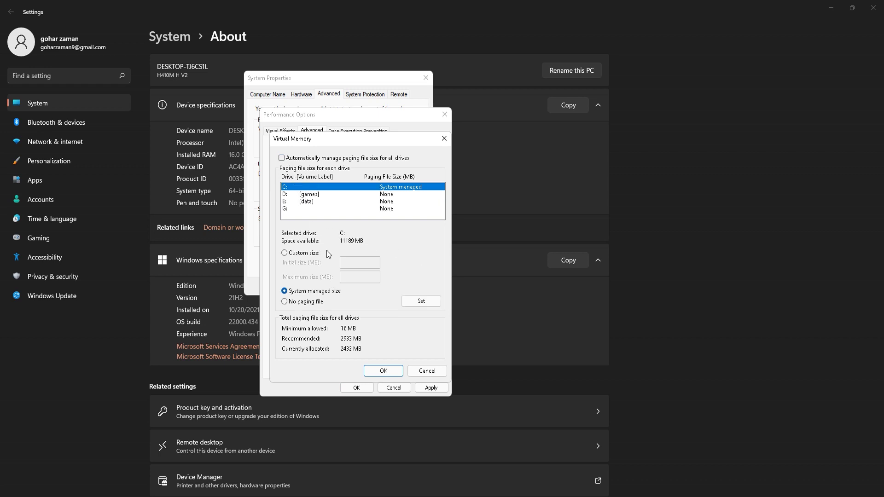
click(421, 301)
click(282, 158)
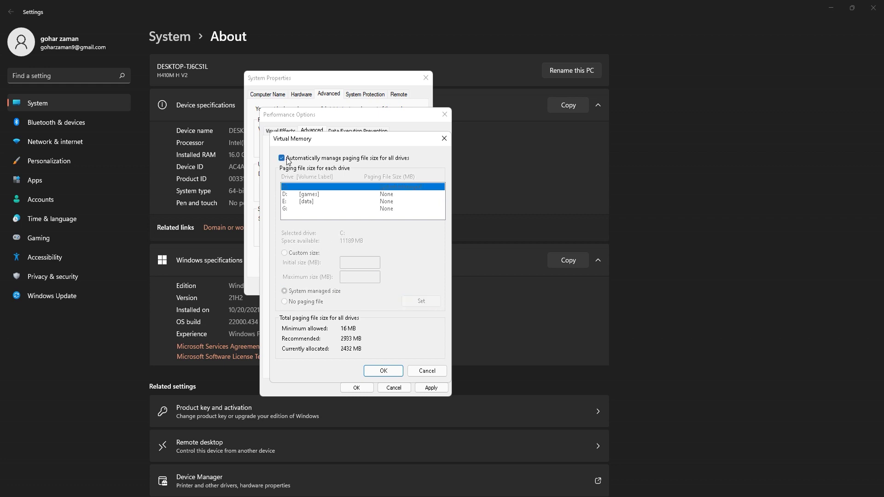
click(383, 370)
click(510, 288)
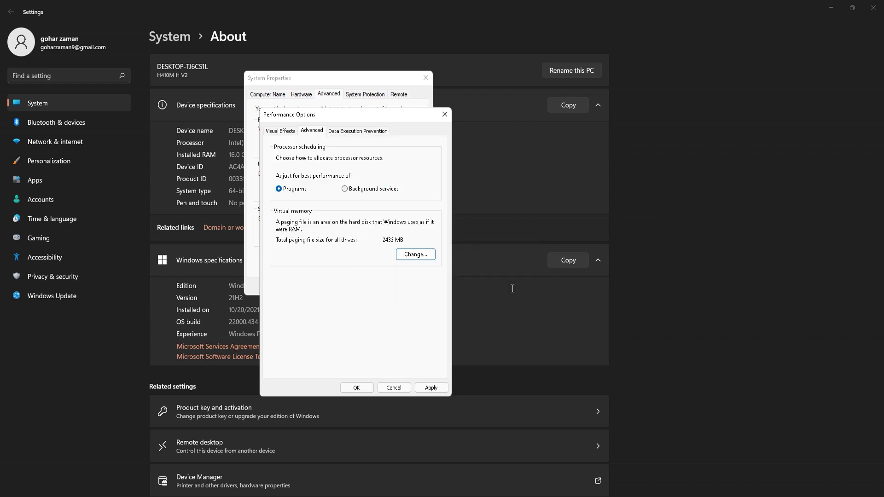
click(431, 387)
click(357, 388)
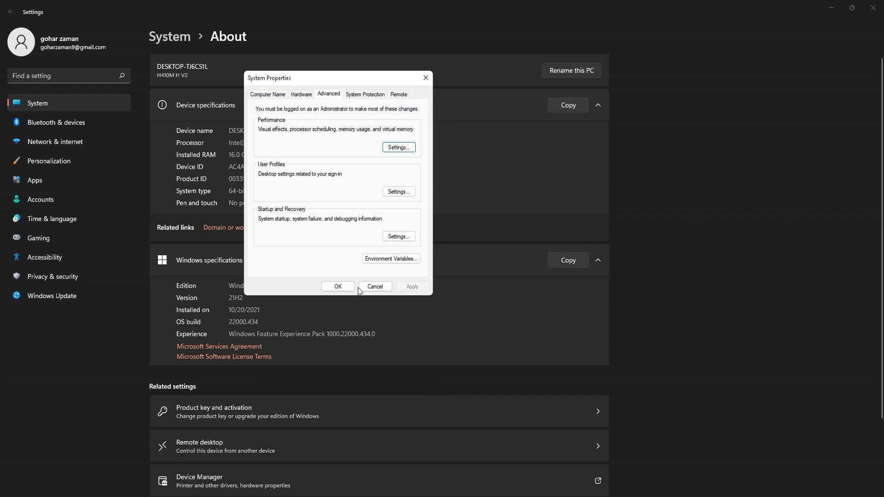
click(350, 286)
Run an automatic driver update for the AMD Radeon R7 200 Series display adapter in Device Manager.
click(548, 260)
scroll(325, 421, down, 2)
click(324, 394)
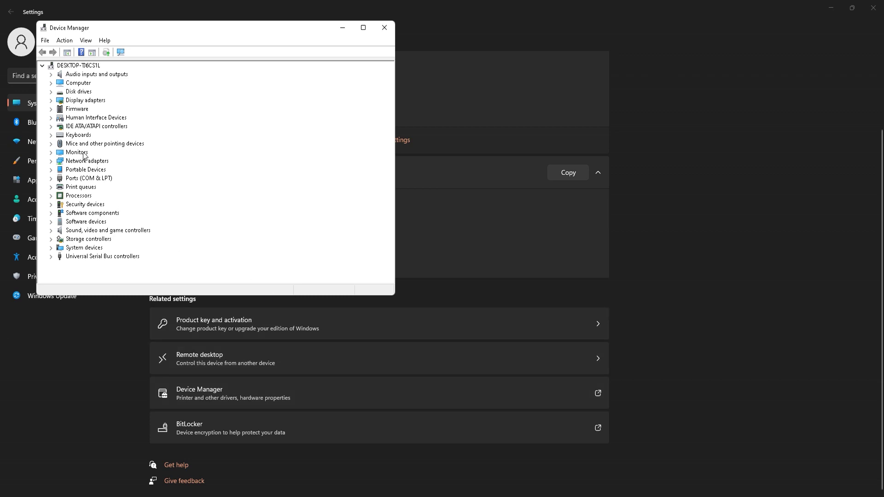
click(52, 101)
click(101, 111)
right_click(101, 112)
click(132, 115)
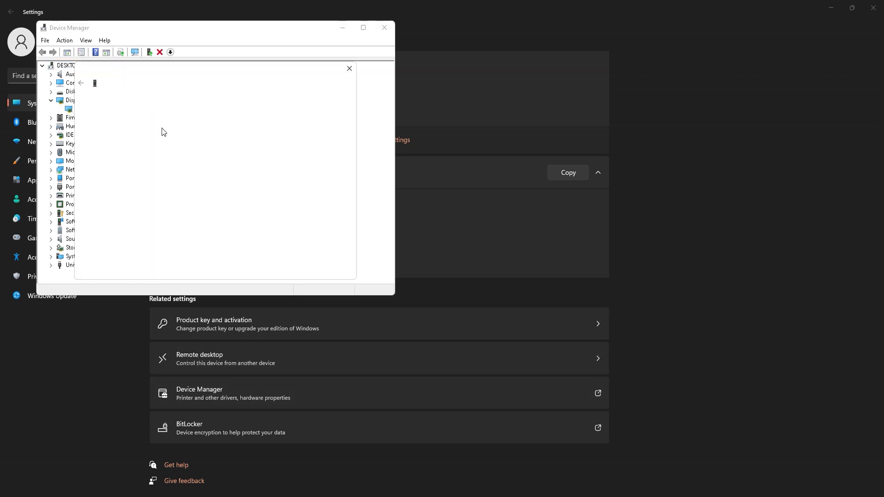
click(212, 158)
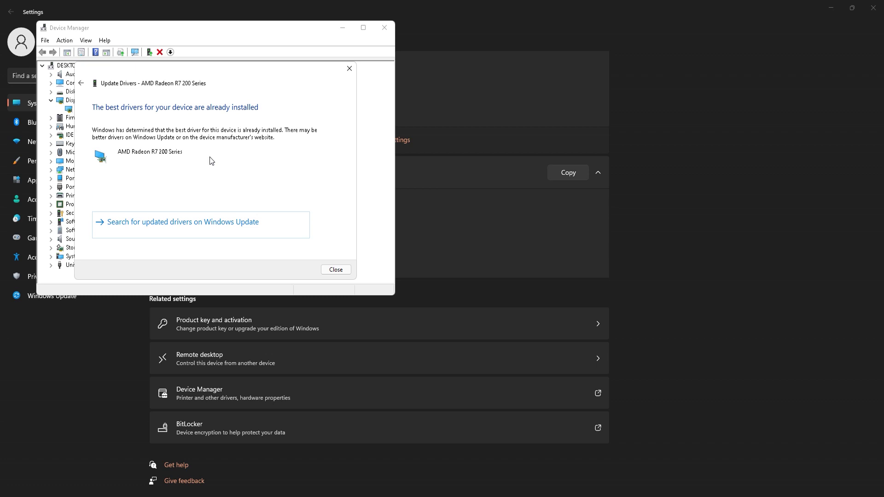
click(336, 272)
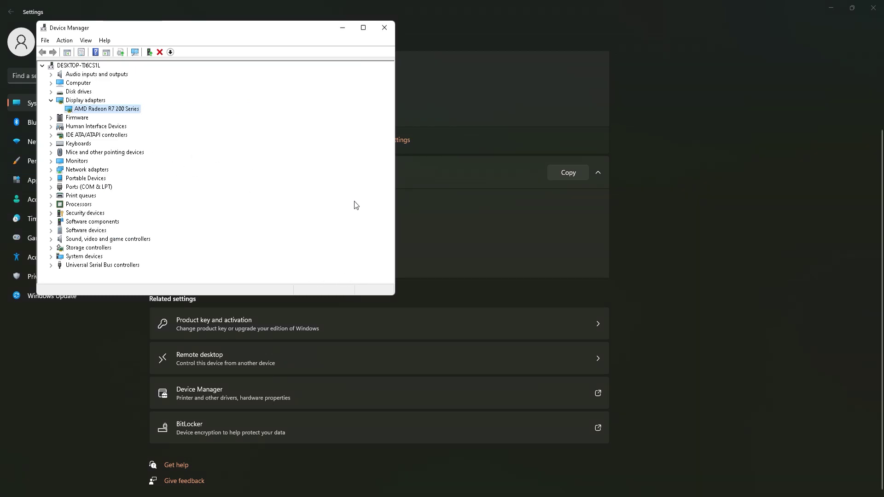
Close Device Manager and the Settings window to return to the desktop.
click(385, 29)
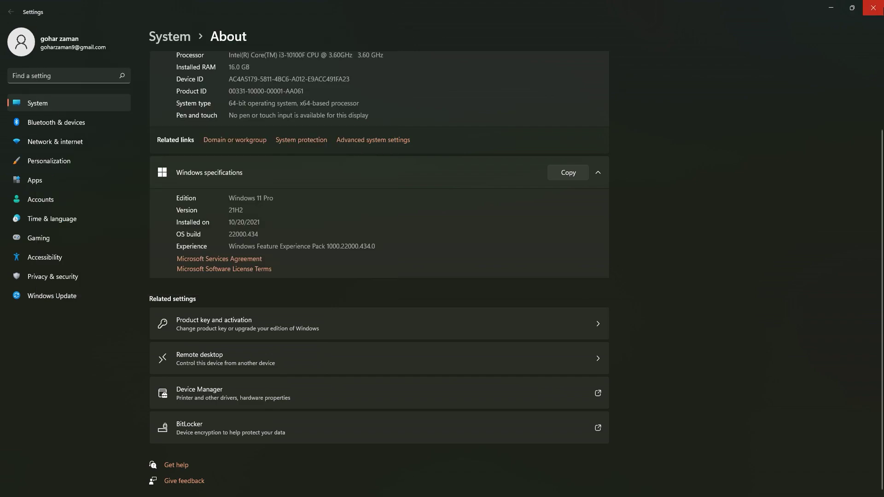
click(873, 8)
right_click(485, 118)
click(508, 159)
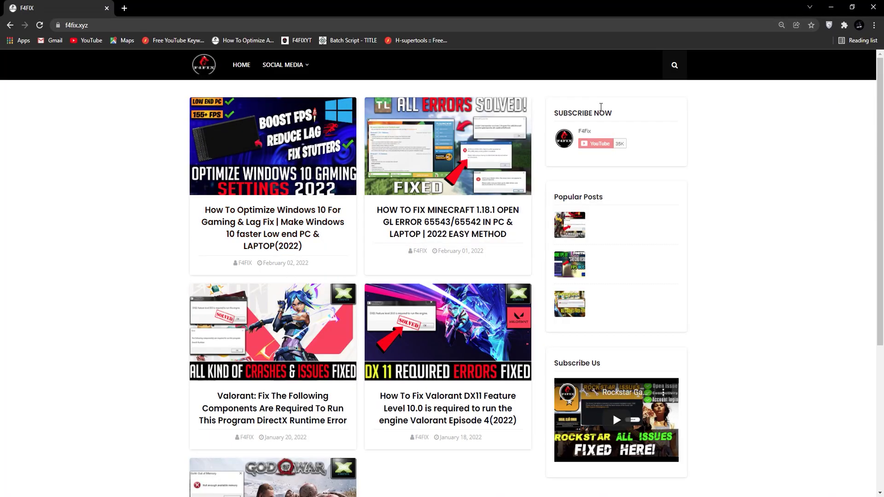
In Chrome, enter "how to optimize windows 10" in the f4fix.xyz search field and open the article on optimizing Windows 10 for gaming.
click(674, 65)
text(ho)
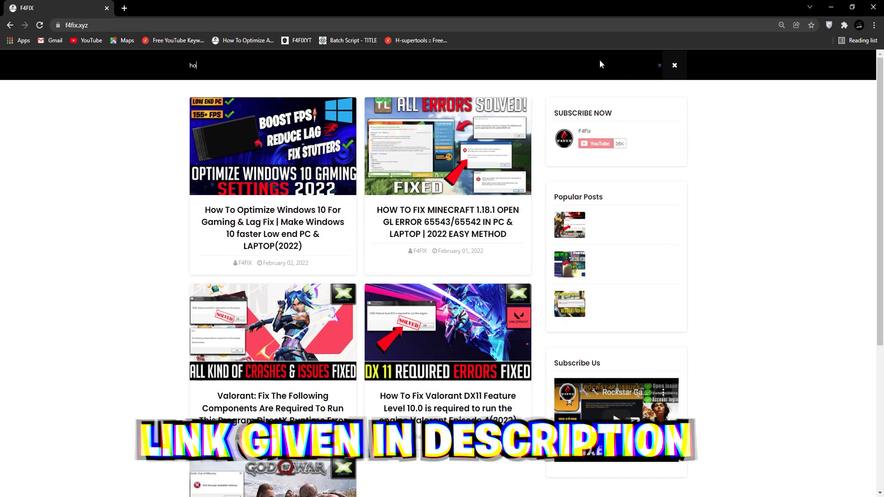
text(w to optimi)
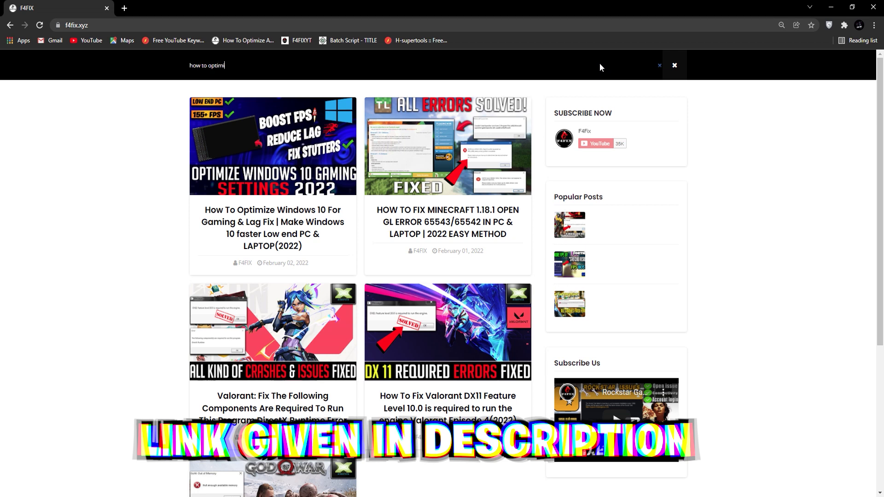
text(ze windows 10)
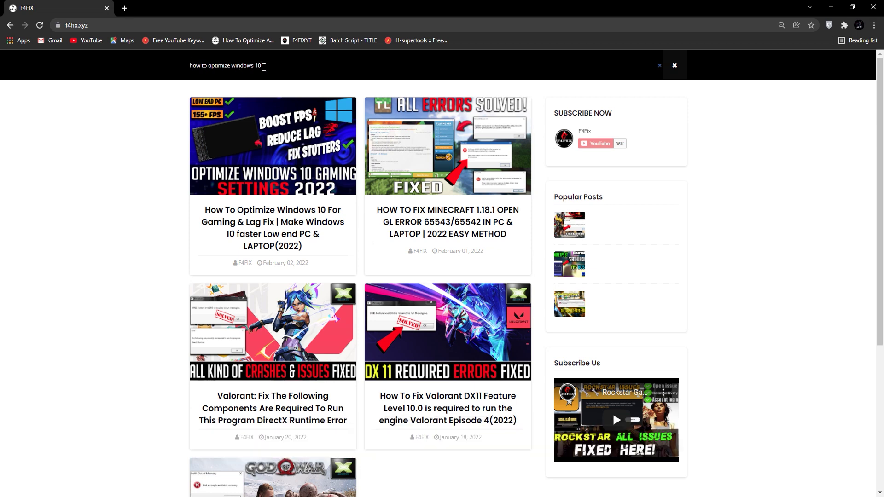
drag(264, 67, 189, 67)
click(319, 171)
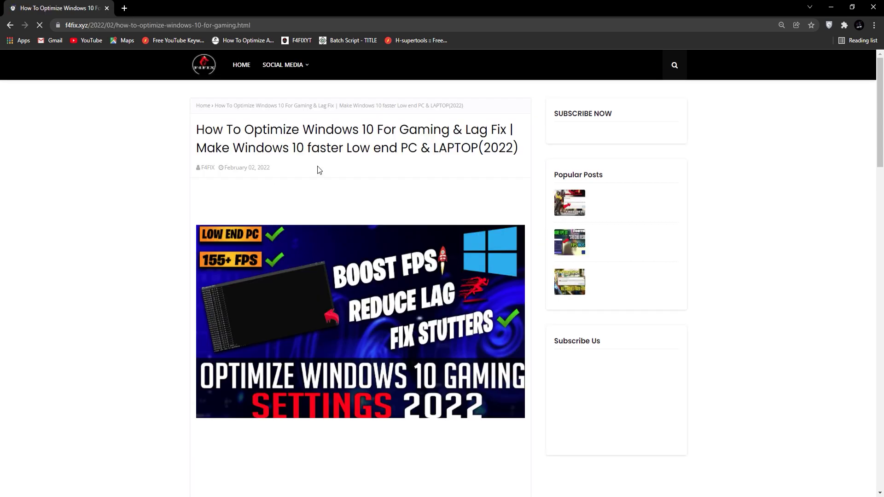
drag(339, 148, 252, 132)
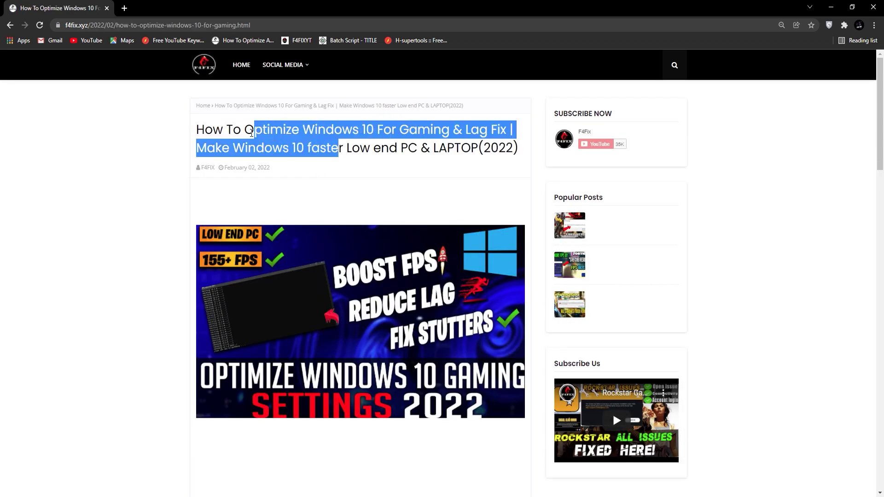
click(251, 133)
Unlock the article's download link by visiting the F4Fix YouTube channel, and start downloading the pack.
scroll(286, 308, down, 8)
click(286, 308)
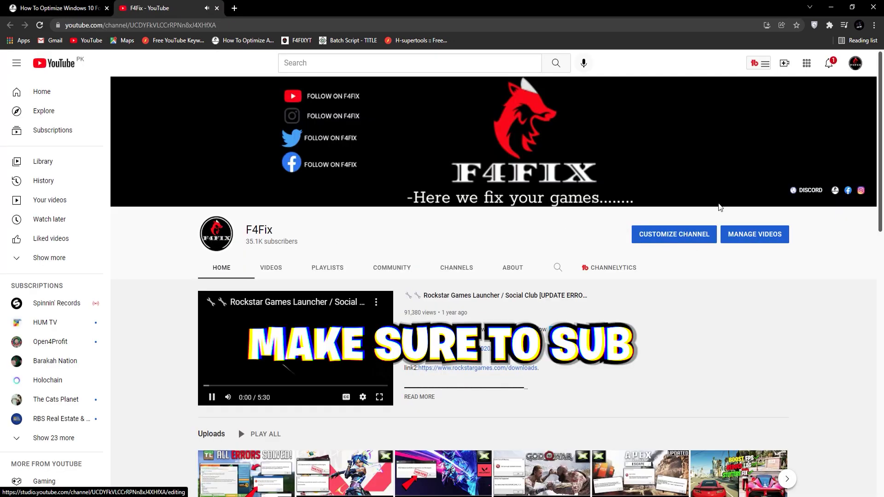
key(ctrl+w)
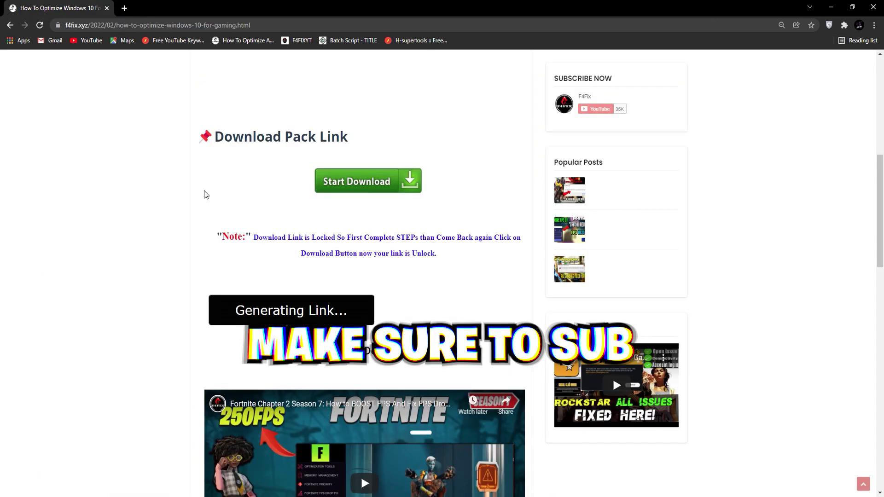
scroll(241, 311, down, 2)
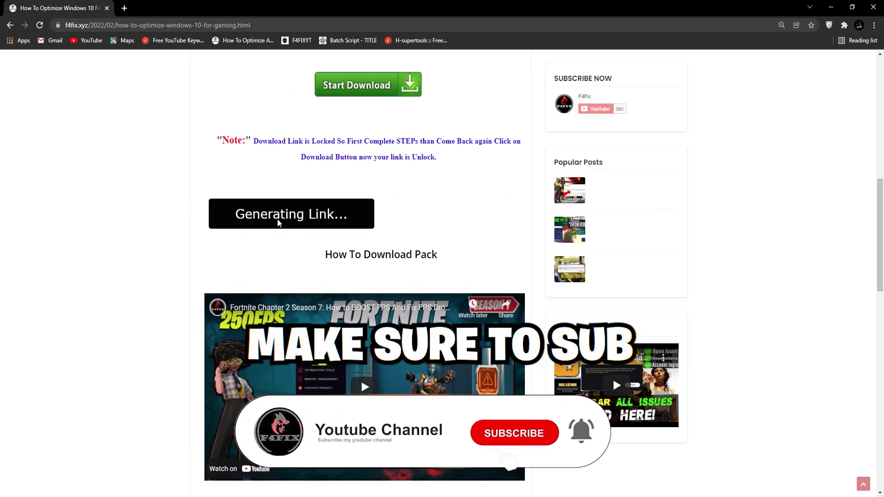
click(296, 230)
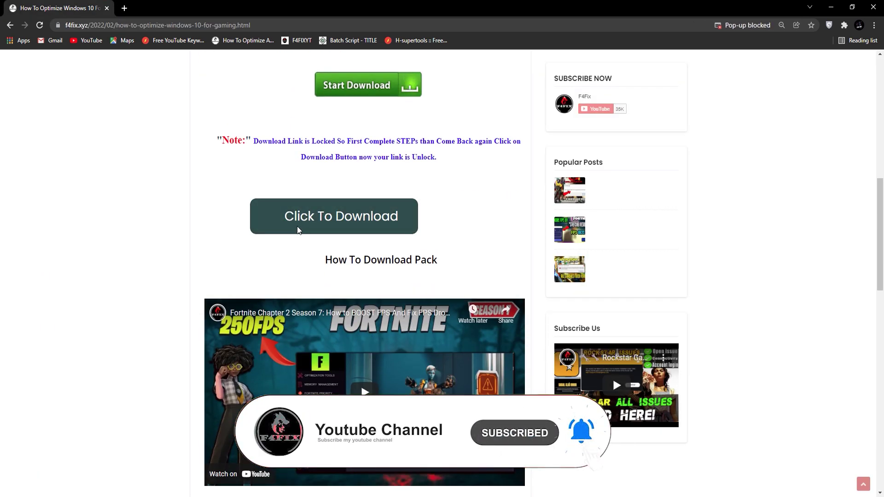
click(298, 227)
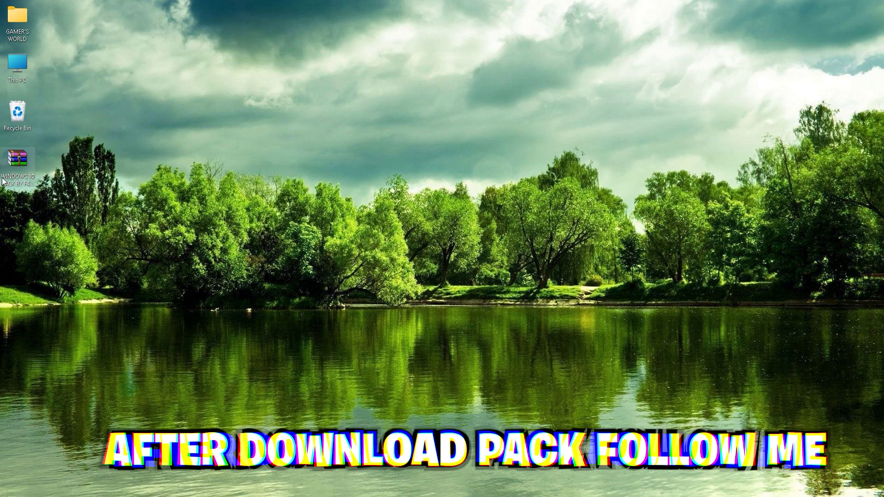
Extract the pack folder from the WINDOWS 10 PACK BY F4FIX 2022.rar archive to the desktop and close WinRAR.
double_click(17, 158)
double_click(313, 105)
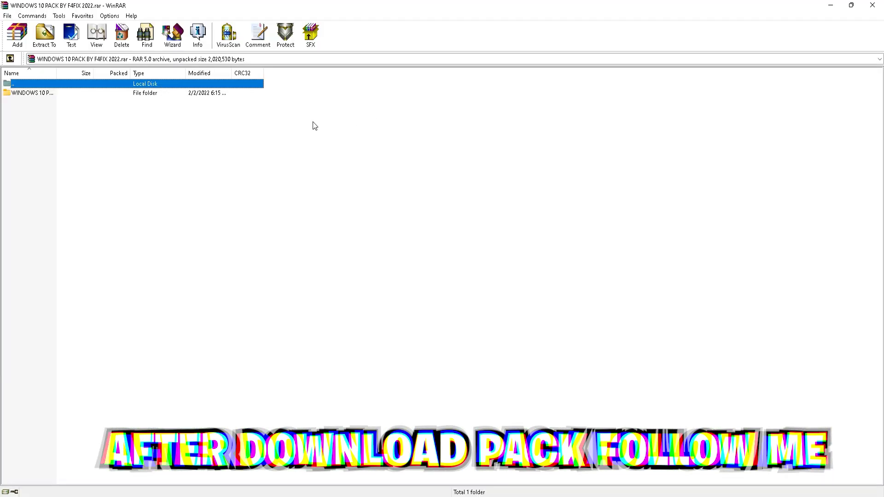
double_click(282, 9)
drag(194, 131, 88, 120)
click(695, 41)
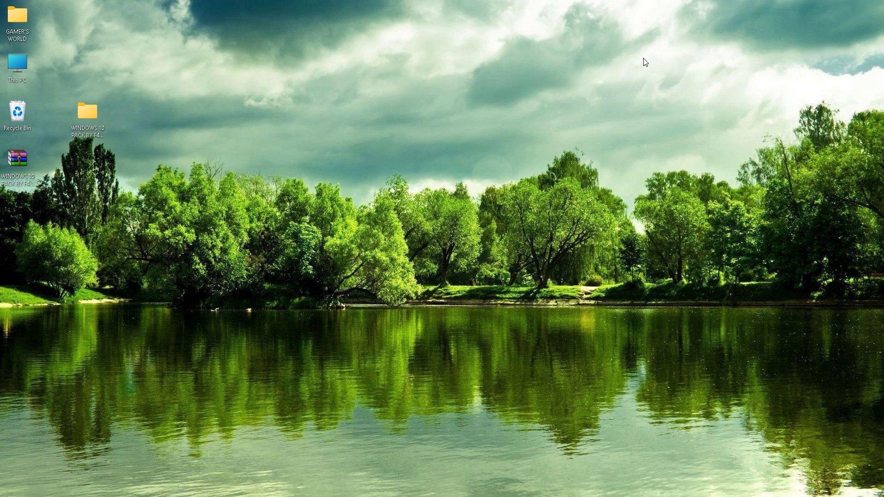
Open the extracted WINDOWS 10 PACK BY F4FIX 2022 folder and display its contents as extra large icons.
double_click(88, 122)
double_click(219, 119)
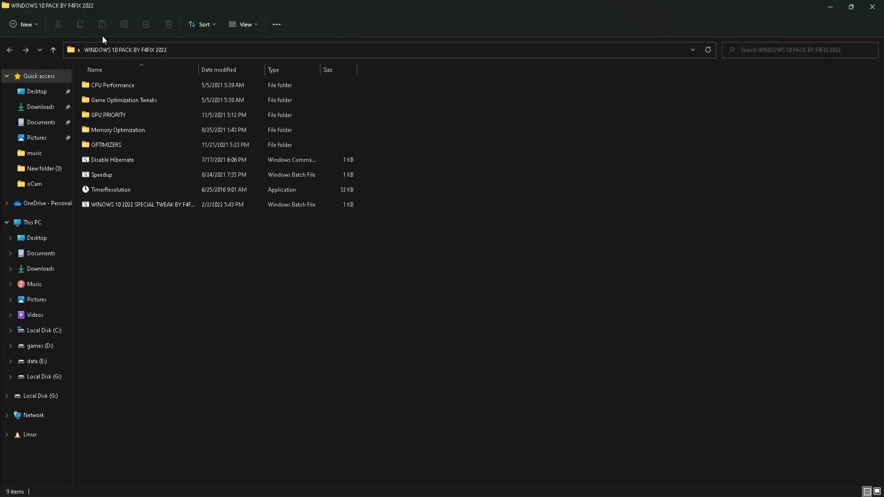
click(260, 23)
click(247, 44)
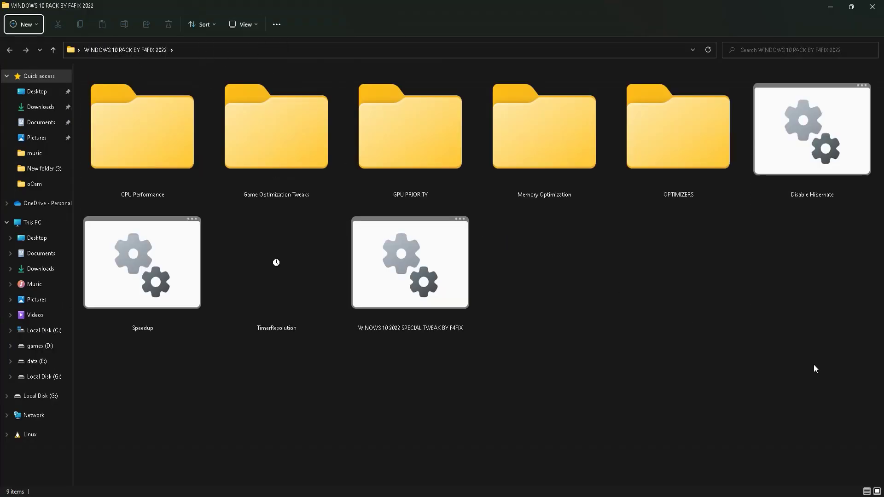
drag(815, 369, 83, 69)
click(808, 339)
drag(833, 345, 134, 149)
click(203, 369)
Open the CPU Performance folder and display its contents as extra large icons.
click(134, 146)
double_click(135, 145)
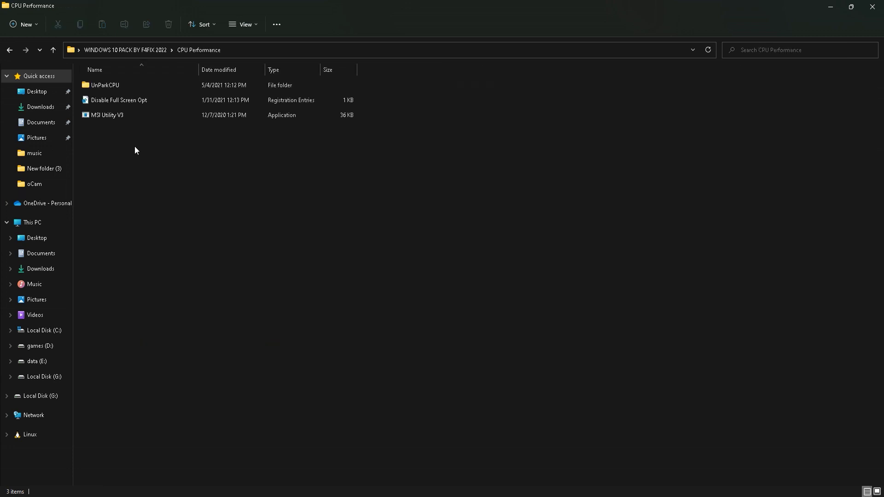
click(245, 24)
click(248, 45)
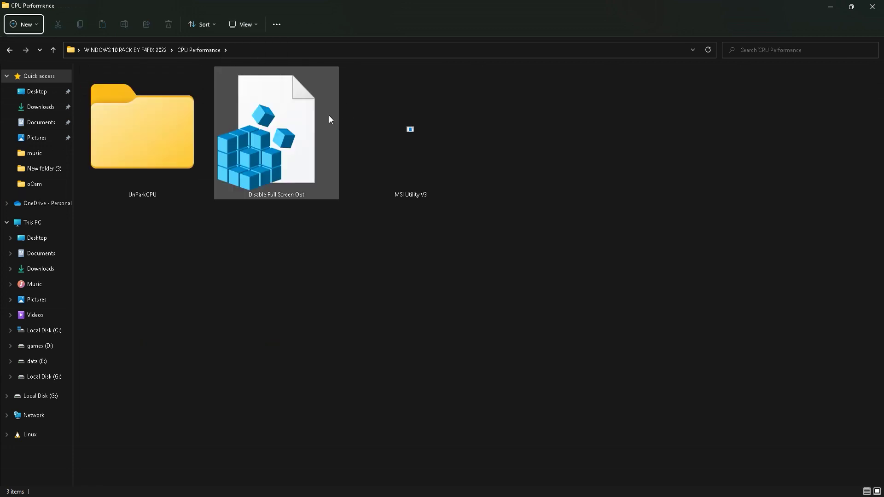
drag(516, 219, 78, 69)
click(222, 225)
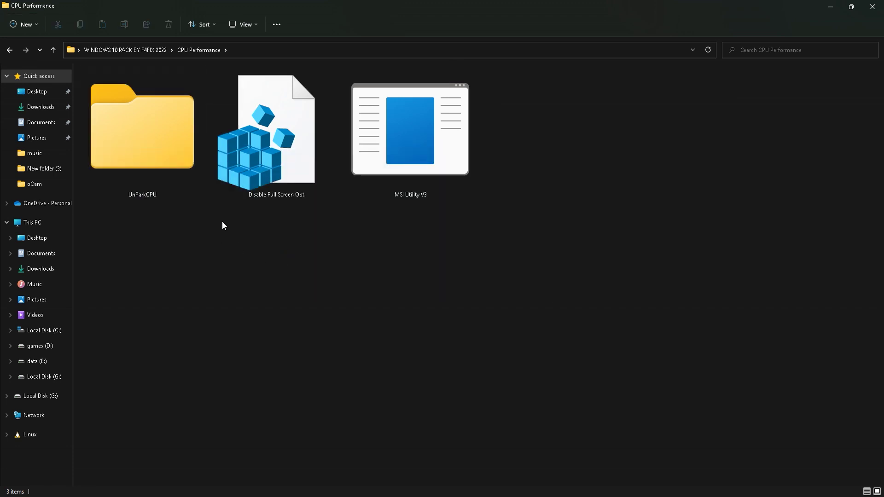
Merge the Disable Full Screen Opt registry file into the registry and confirm the prompts.
right_click(284, 178)
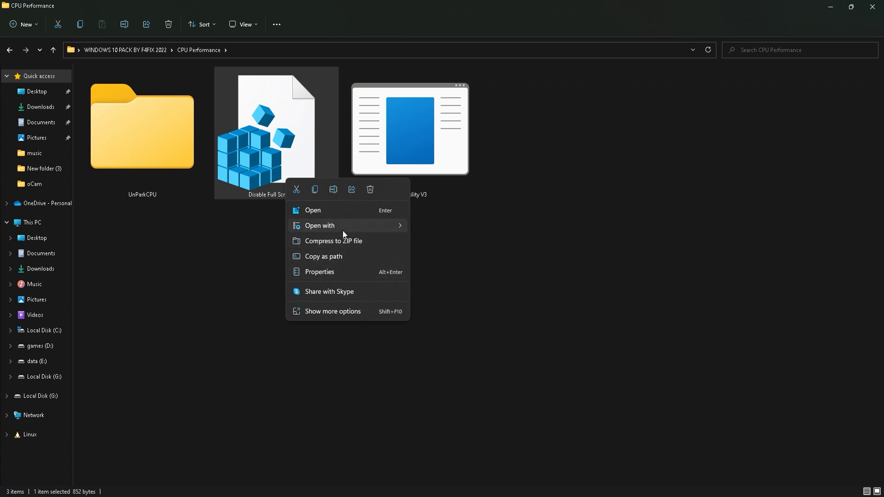
click(374, 213)
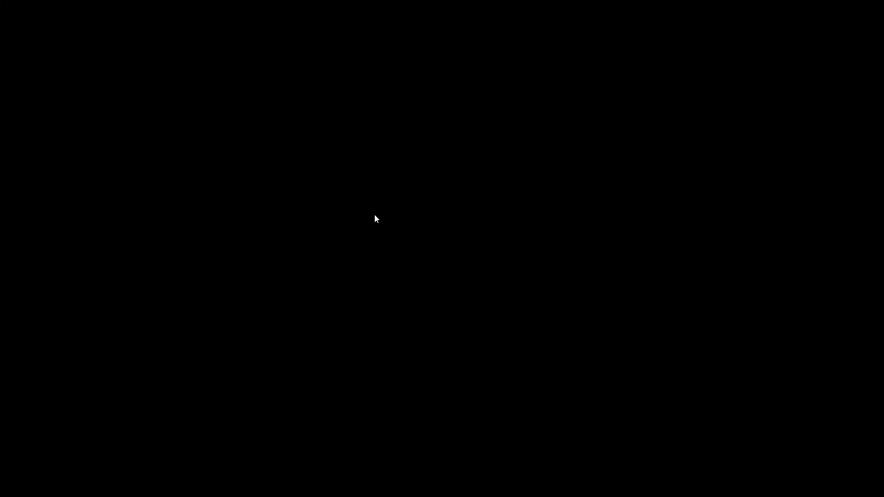
click(392, 333)
click(512, 267)
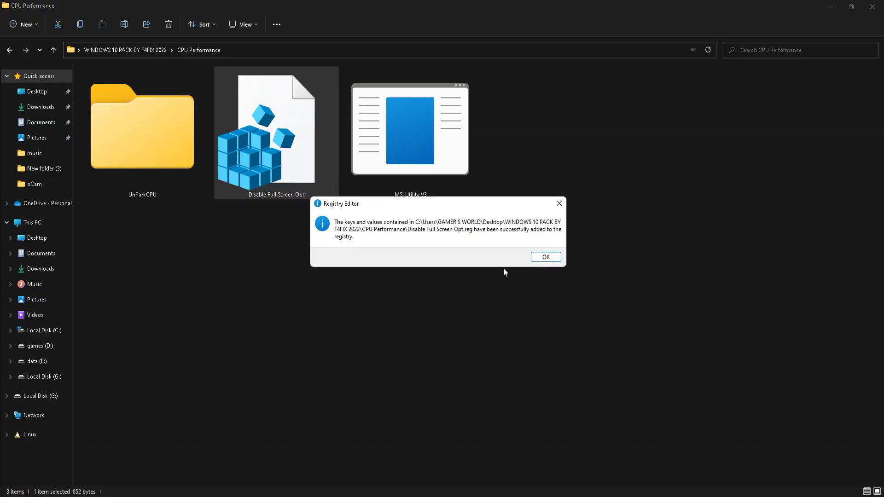
click(535, 253)
Launch MSI Utility V3 and set the interrupt priority of the AMD Radeon R7 200 Series to High.
right_click(399, 176)
click(441, 223)
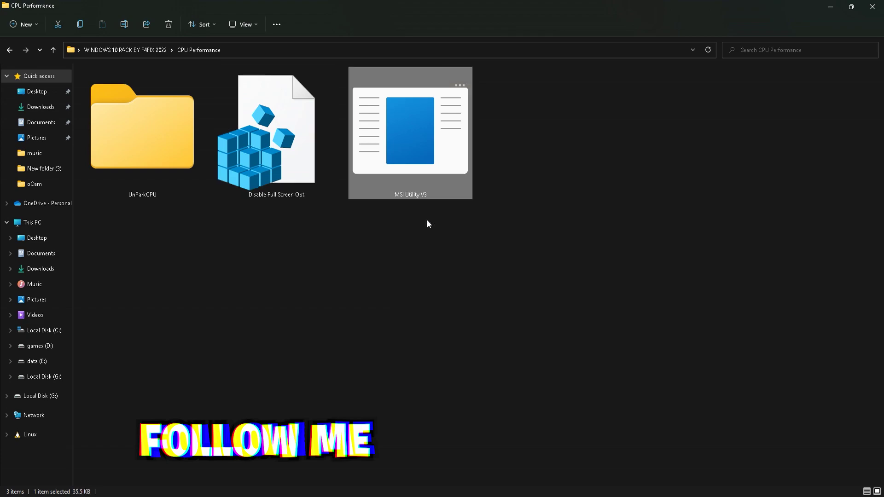
click(416, 335)
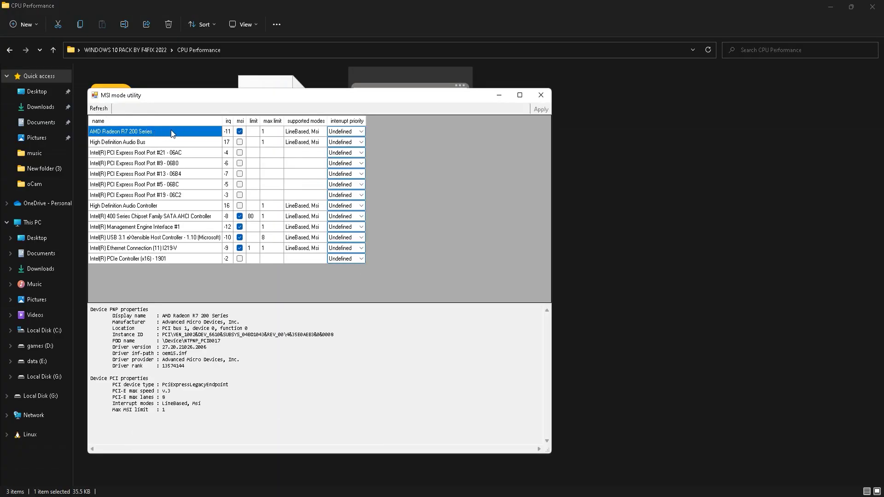
click(362, 132)
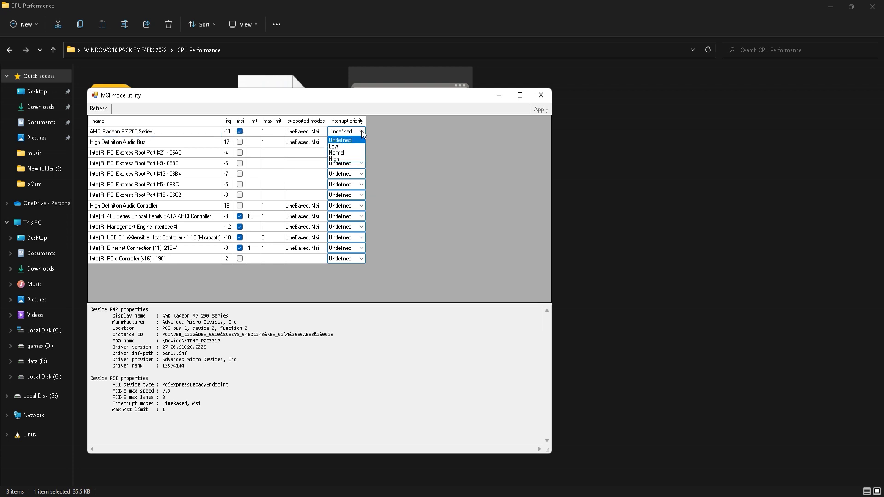
click(336, 162)
click(445, 147)
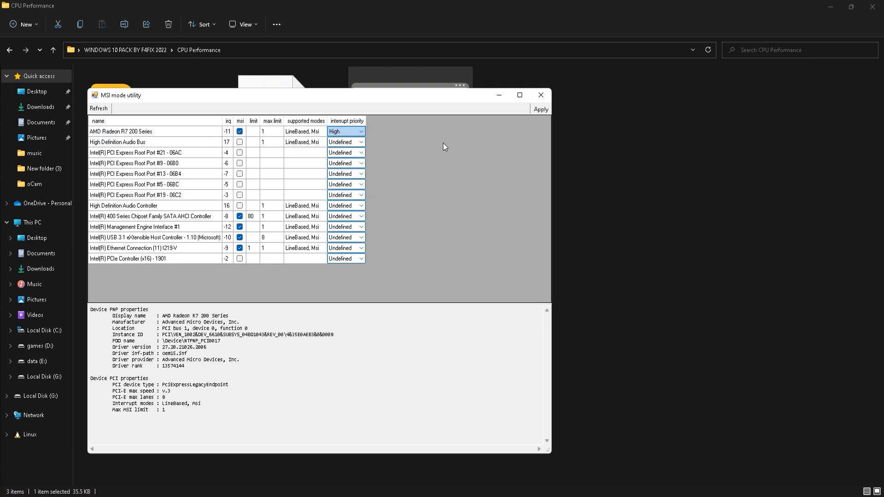
Set the interrupt priority of the Intel(R) 400 Series Chipset Family SATA AHCI Controller to Normal, apply it, and minimize the utility.
click(167, 218)
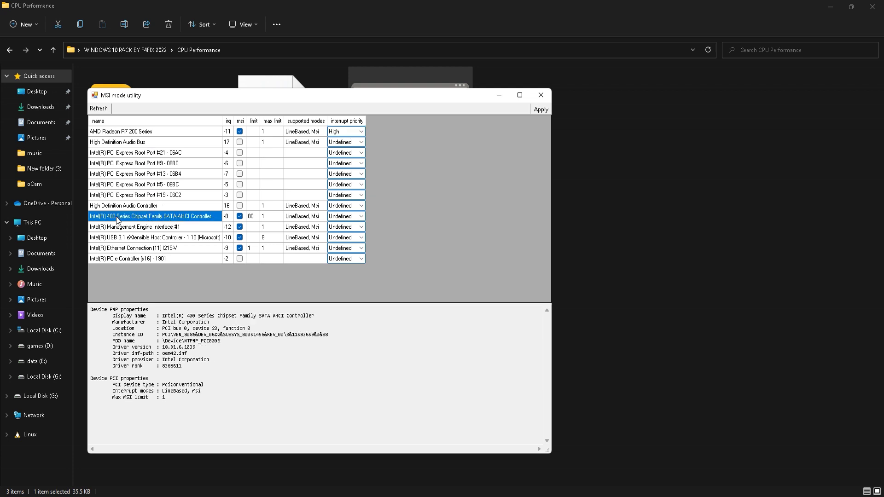
click(361, 217)
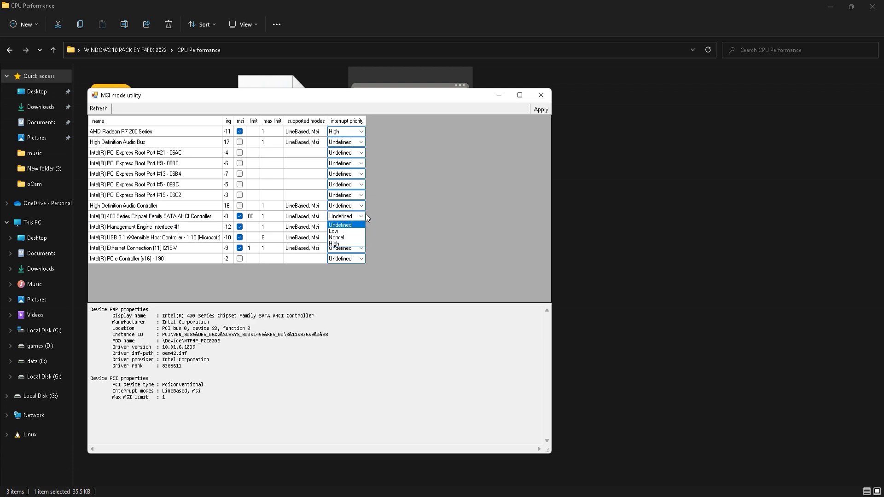
click(341, 237)
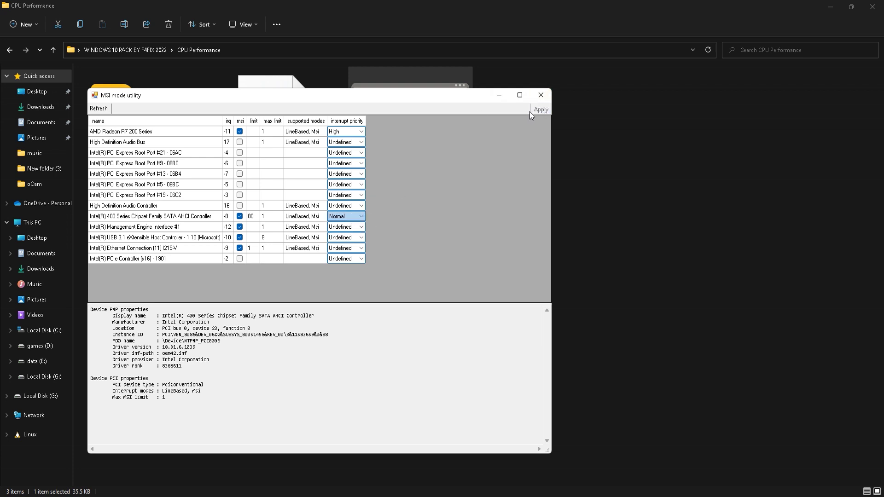
click(497, 96)
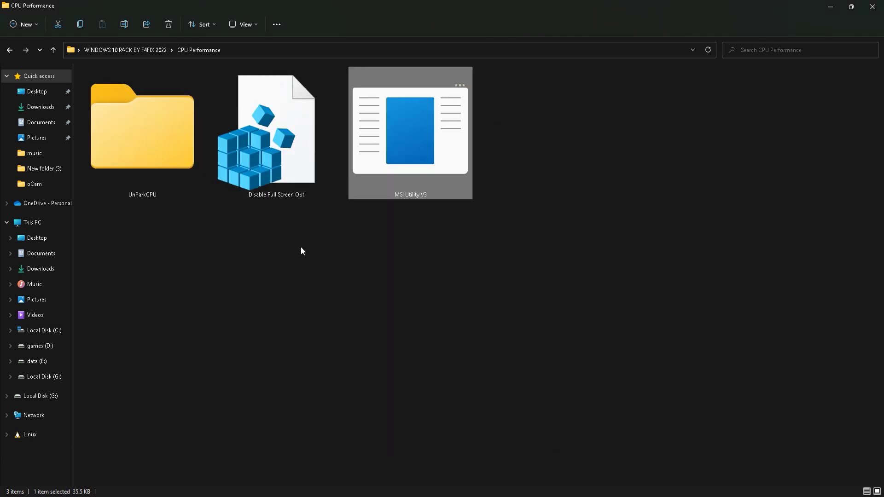
Launch UnparkCPU from the UnParkCPU folder and check the status of the parked CPUs.
double_click(156, 172)
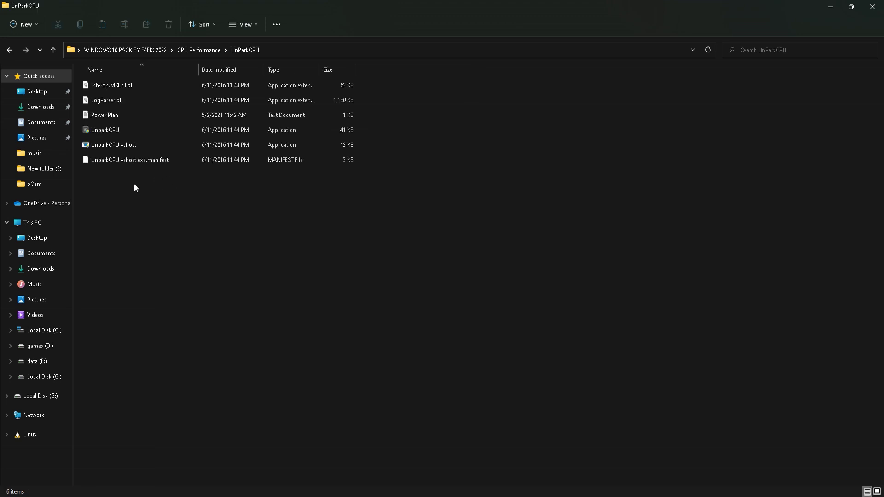
double_click(111, 129)
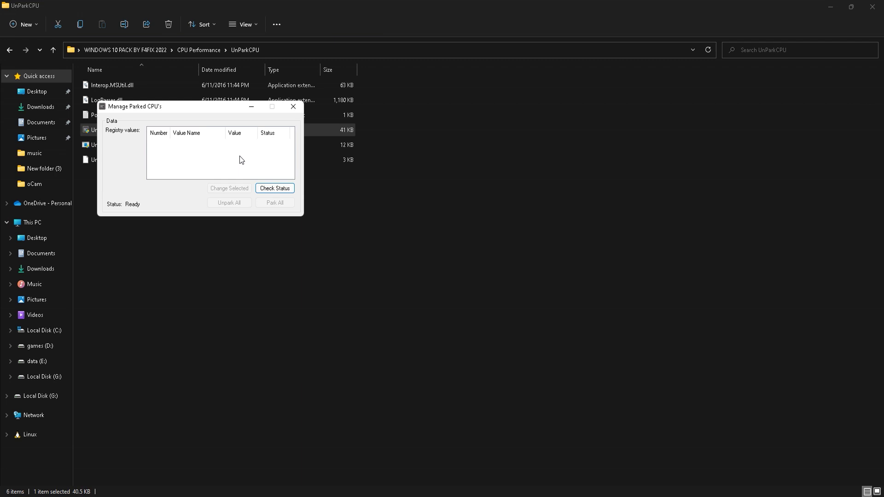
drag(234, 111, 436, 129)
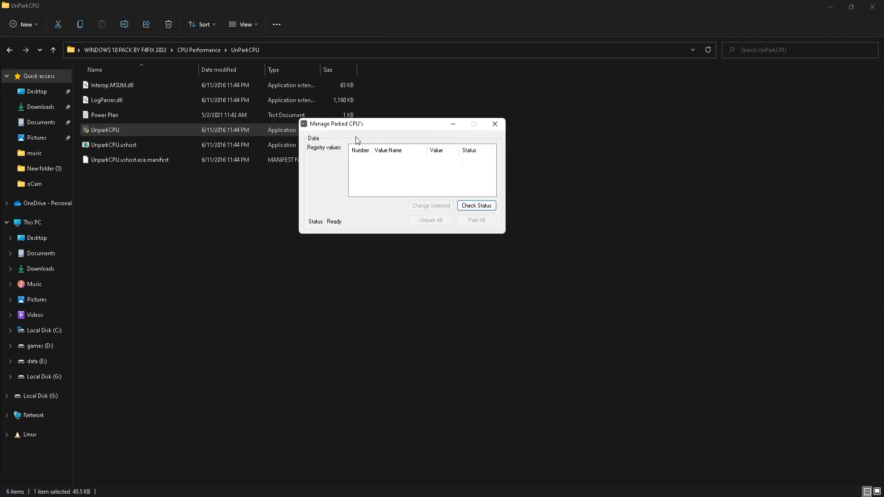
click(477, 208)
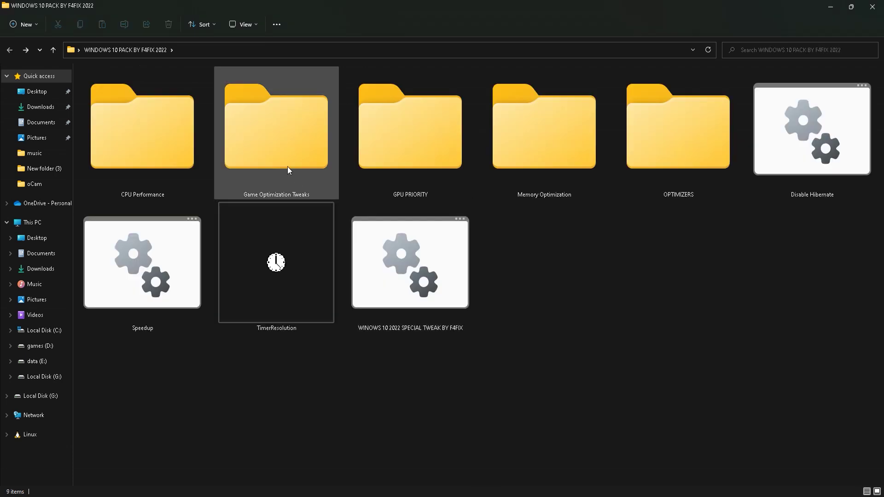
Open the Game Optimization Tweaks folder and display its contents as extra large icons.
double_click(288, 166)
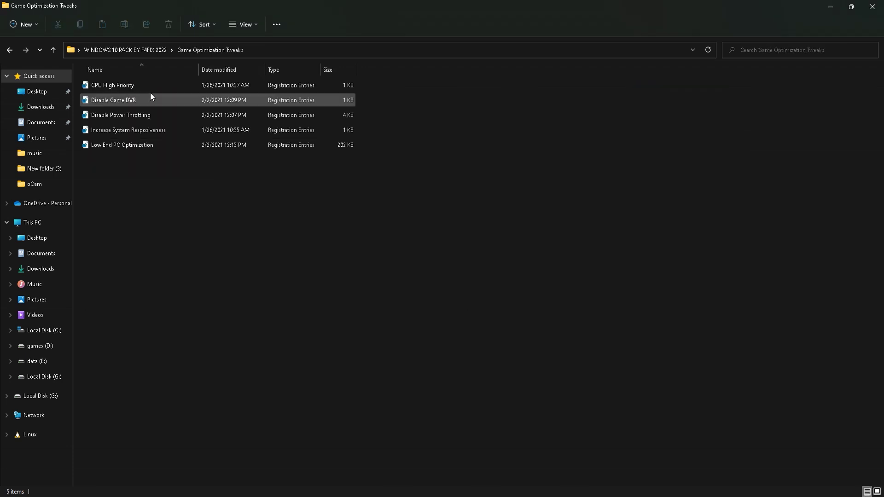
click(243, 24)
click(244, 44)
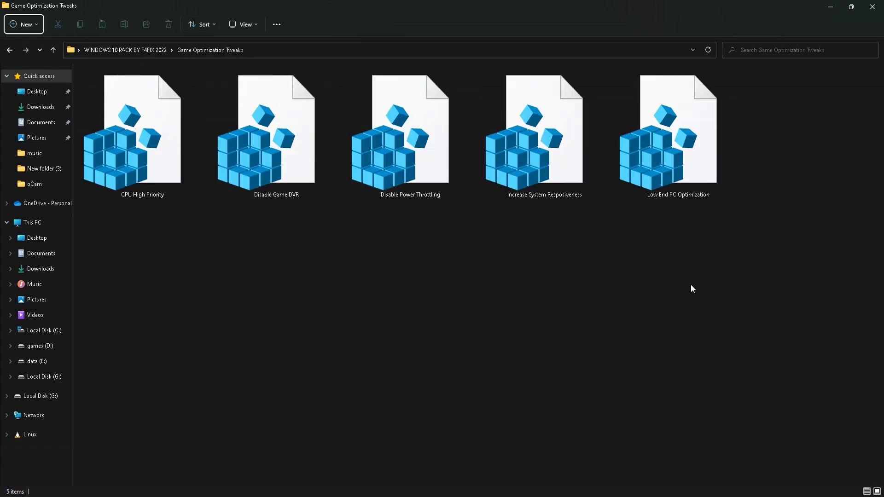
drag(736, 275, 195, 266)
Merge the CPU High Priority registry file into the registry and confirm the prompts.
click(154, 173)
right_click(154, 173)
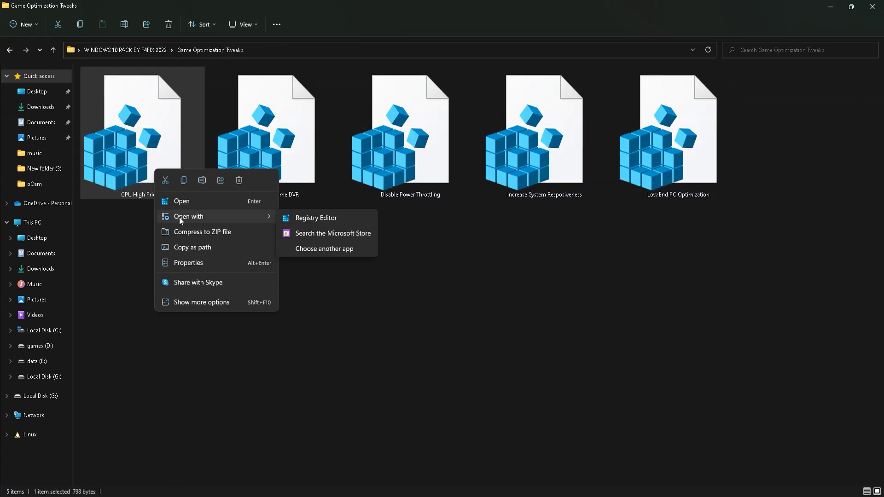
click(184, 202)
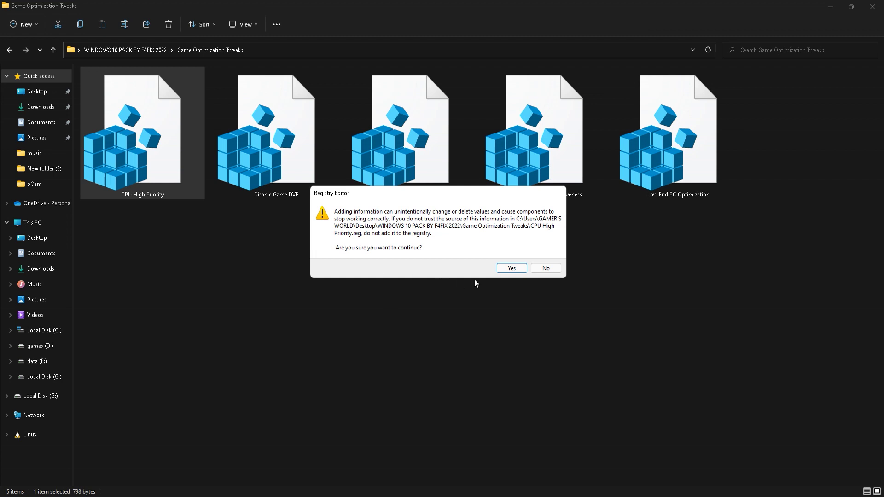
click(511, 268)
click(512, 273)
Merge the Disable Game DVR registry file into the registry and confirm the prompts.
click(291, 172)
right_click(291, 173)
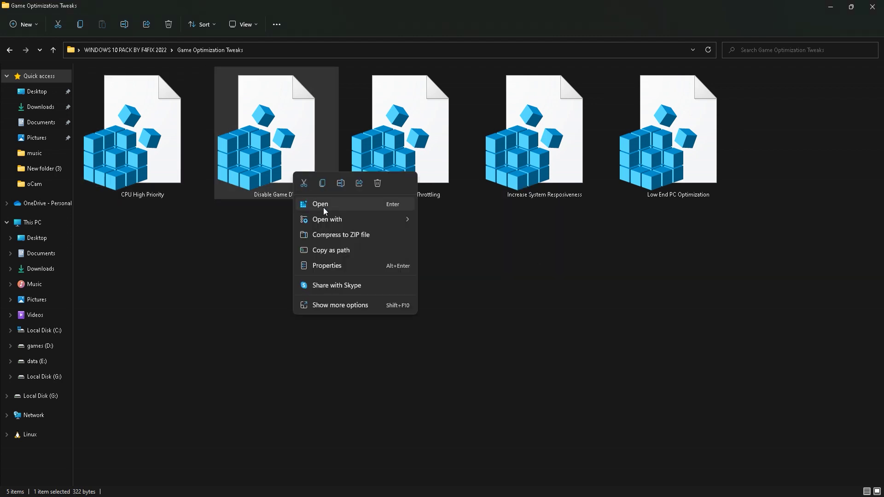
click(322, 205)
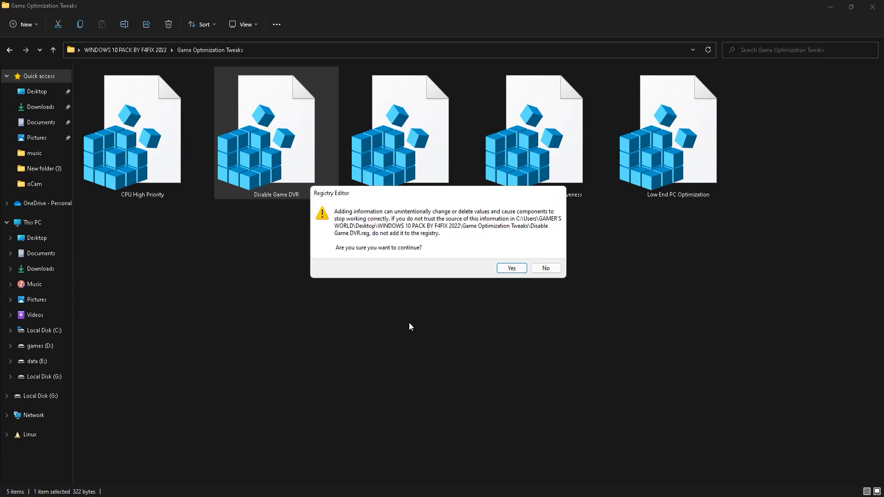
click(511, 268)
click(542, 255)
Merge the Disable Power Throttling registry file into the registry and confirm the prompts.
right_click(438, 195)
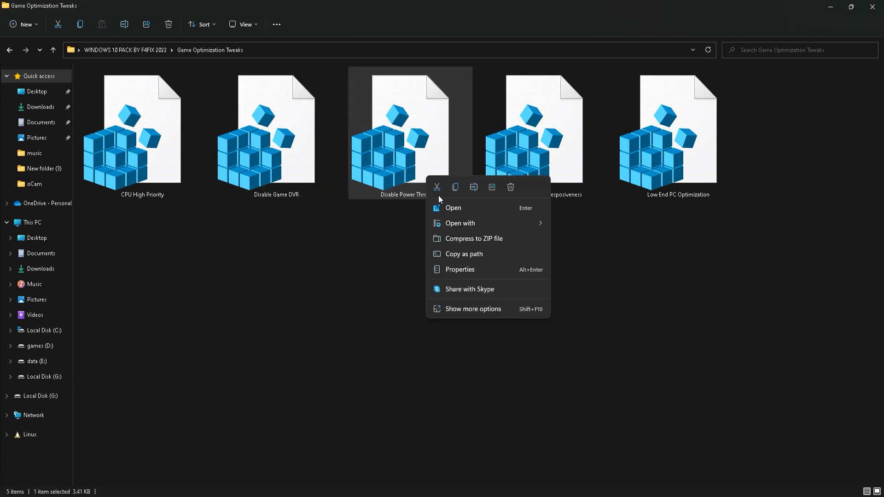
click(454, 207)
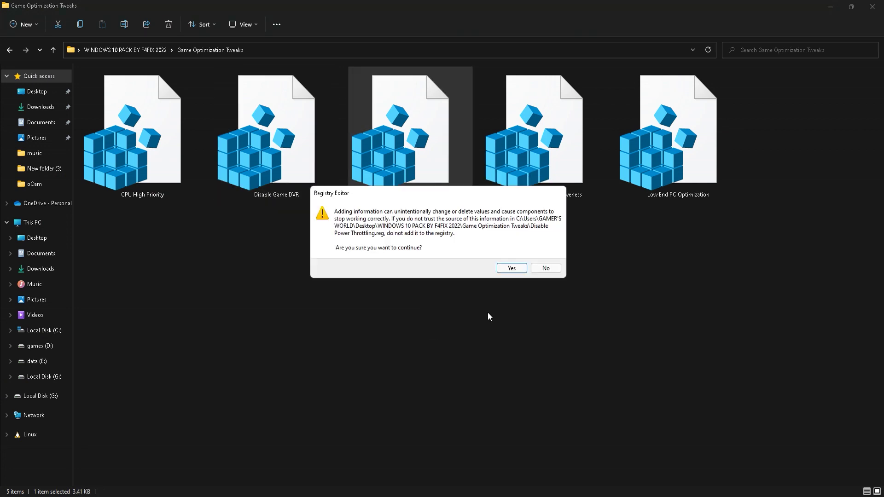
click(511, 268)
click(543, 256)
Merge the Increase System Resposiveness registry file into the registry and confirm the prompts.
click(534, 198)
right_click(534, 198)
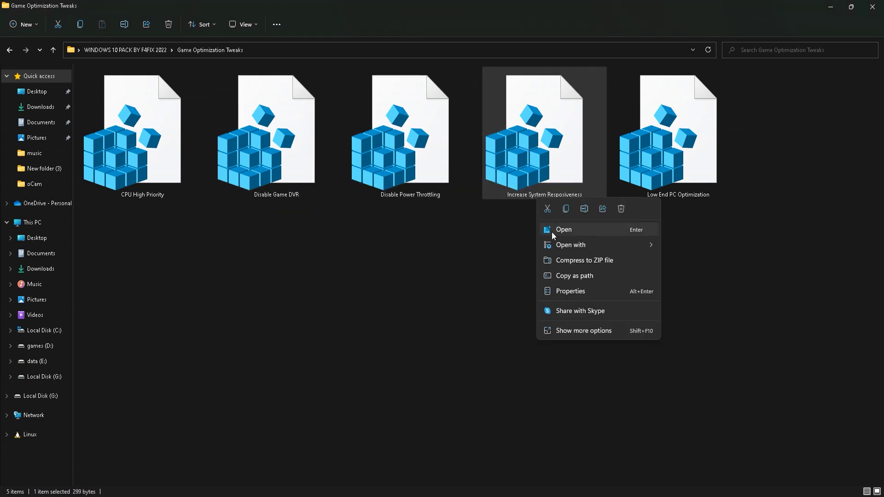
click(553, 230)
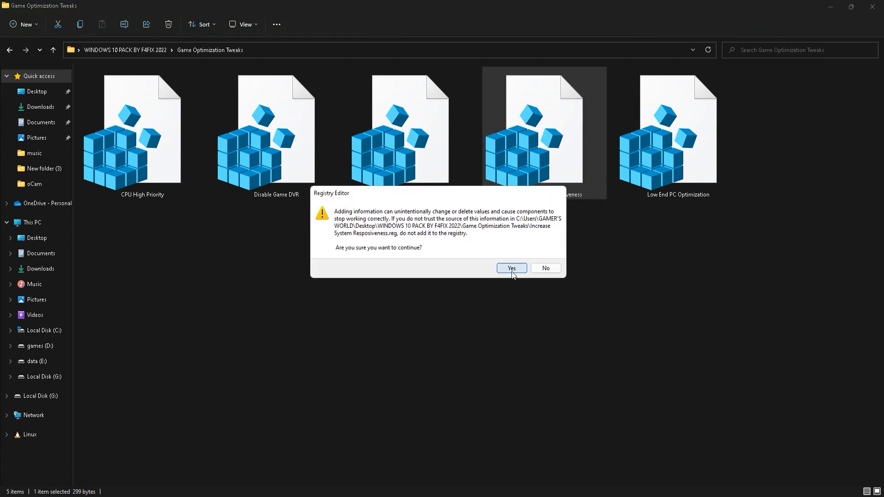
click(510, 269)
click(546, 260)
Merge the Low End PC Optimization registry file into the registry and confirm the prompts.
right_click(677, 190)
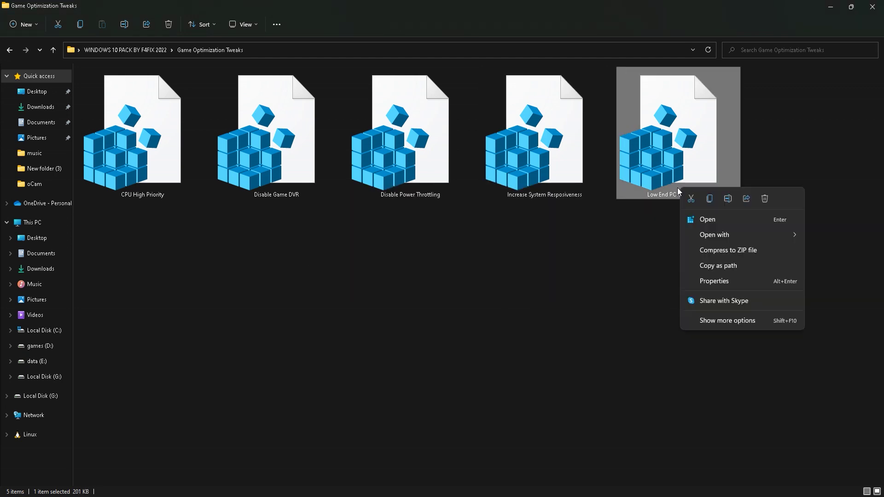
click(699, 221)
click(510, 268)
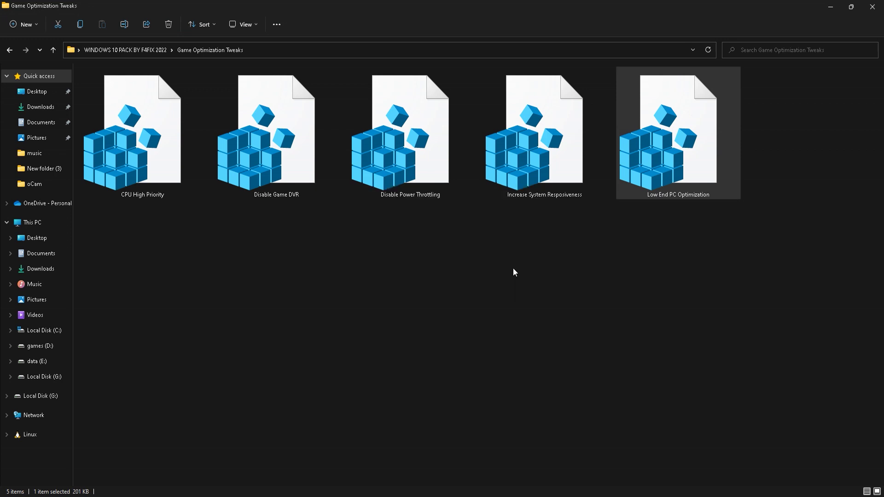
click(548, 260)
Open the GPU PRIORITY folder of the pack and display its contents as extra large icons.
key(alt+Up)
click(547, 280)
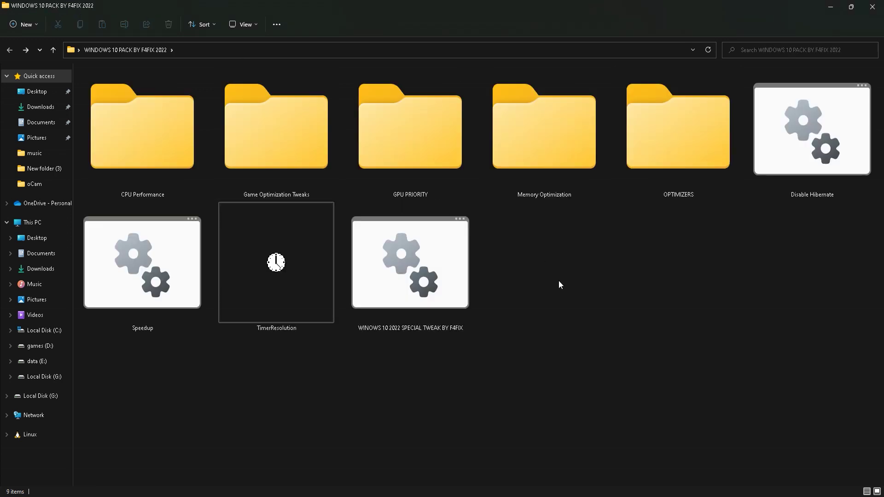
double_click(424, 174)
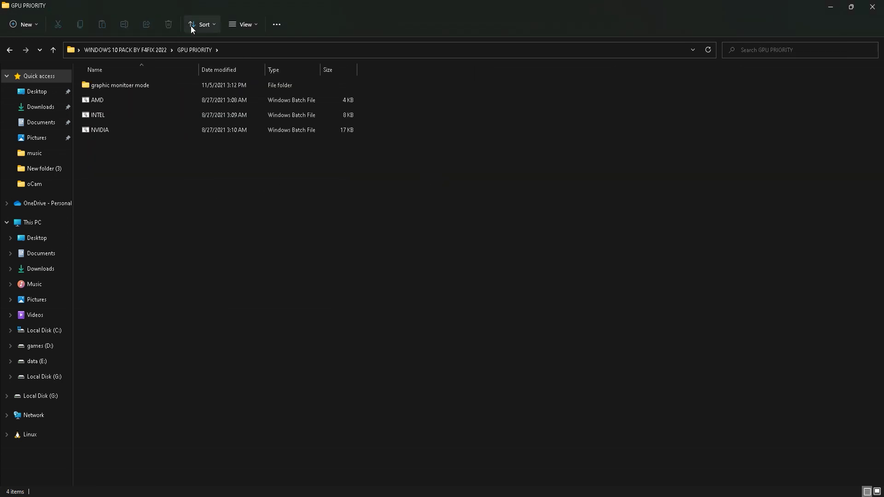
click(243, 24)
click(244, 44)
drag(565, 271, 414, 197)
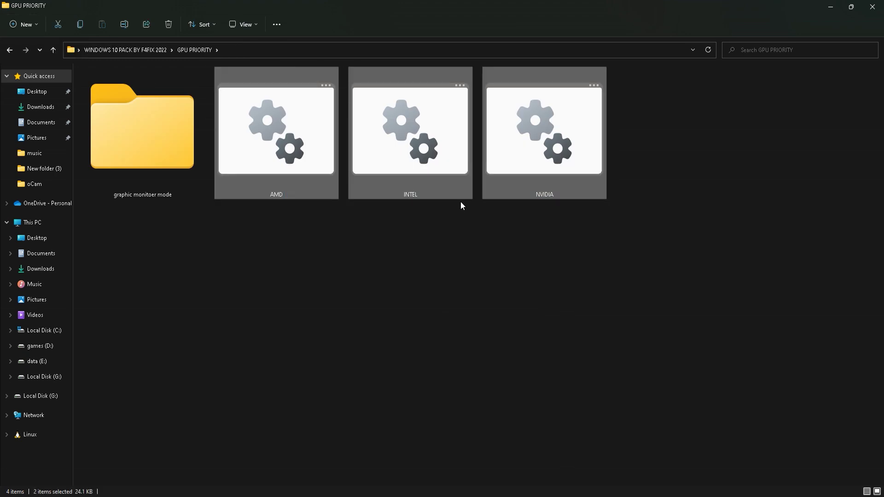
drag(591, 232, 343, 183)
click(384, 264)
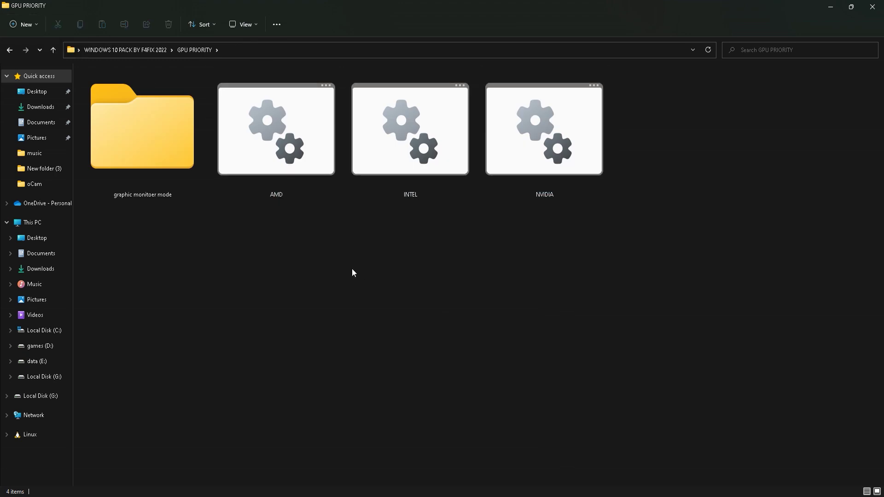
Run the AMD batch file as administrator and close its command window.
right_click(298, 171)
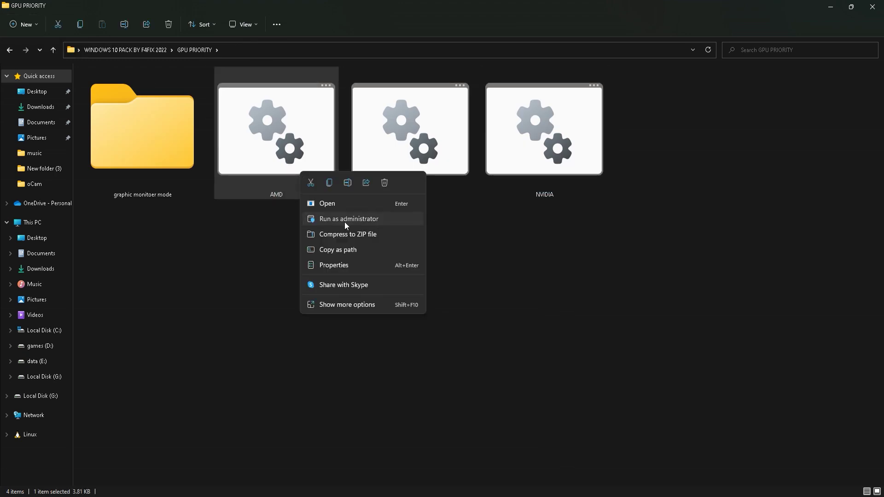
click(345, 222)
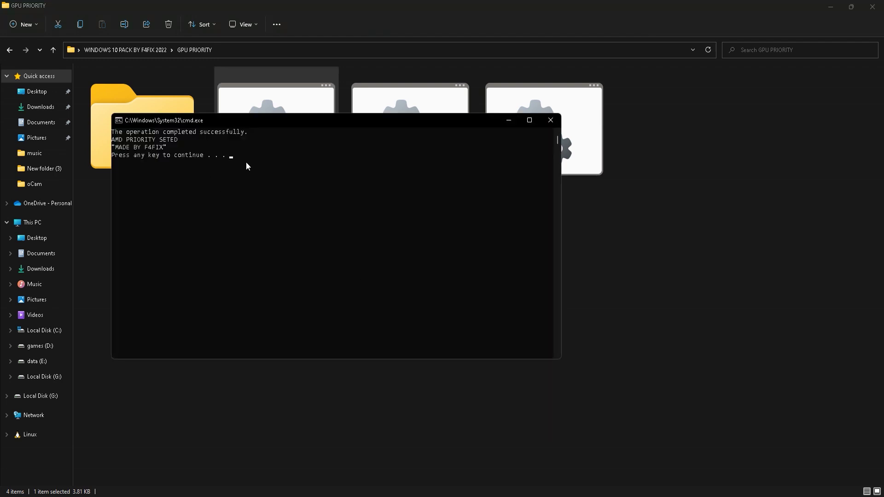
click(543, 126)
Run gpu graphic loader from the graphic monitoer mode folder as administrator and choose option 1 to enable it.
double_click(161, 176)
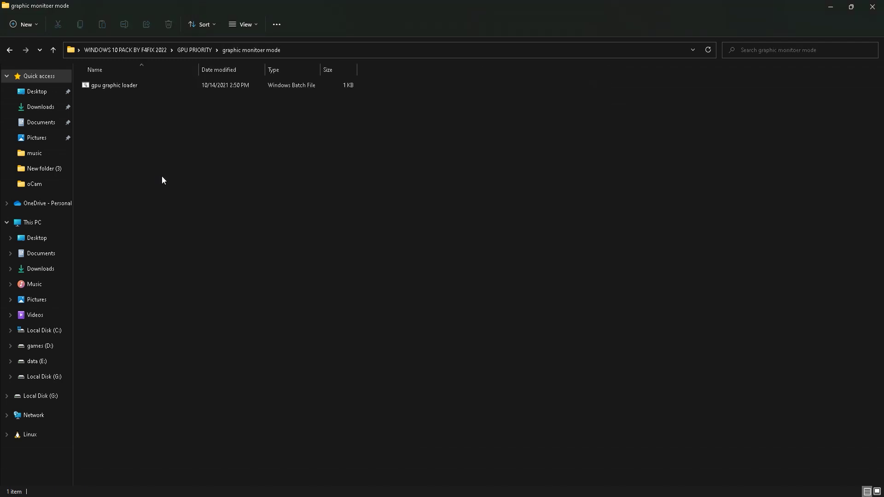
right_click(141, 84)
click(112, 85)
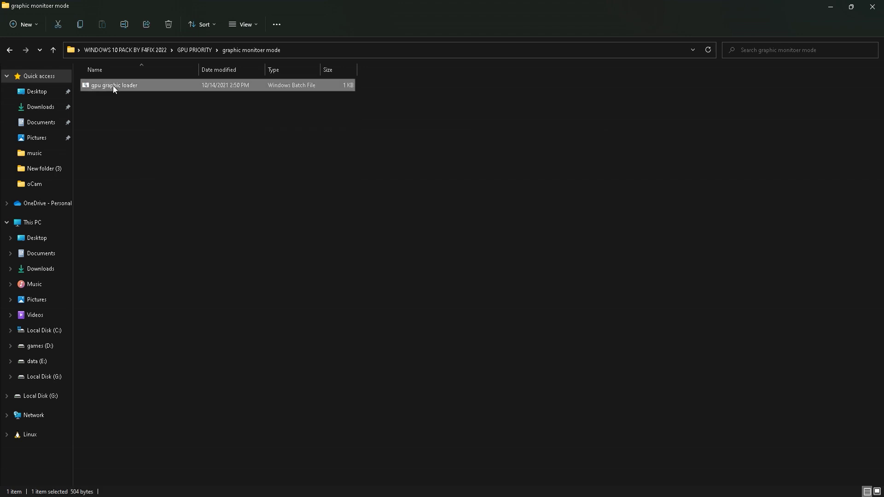
right_click(113, 85)
click(137, 129)
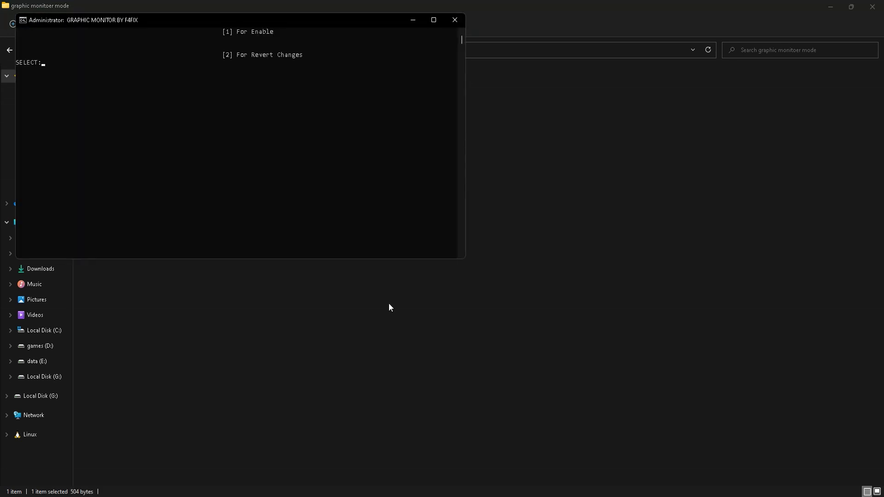
text(1)
key(Return)
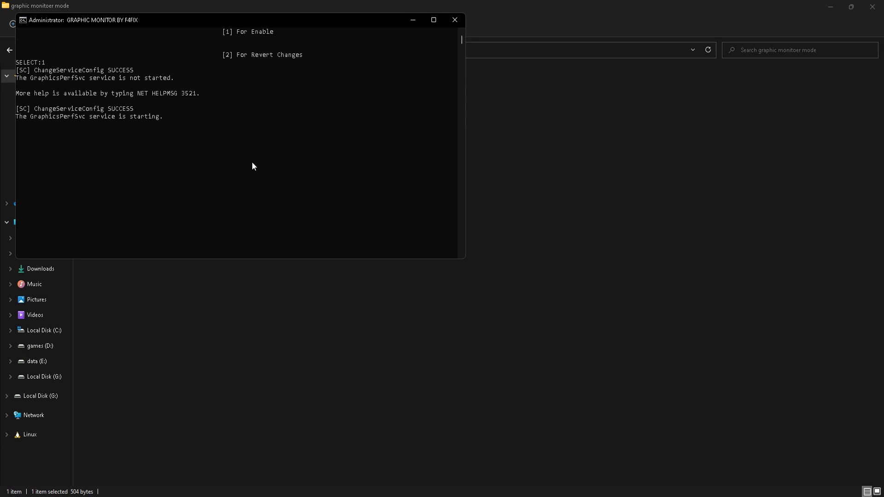
key(Return)
Go to the Memory Optimization folder of the pack and launch the memreduct-3.3.5-setup installer.
key(alt+Up)
key(alt+Up)
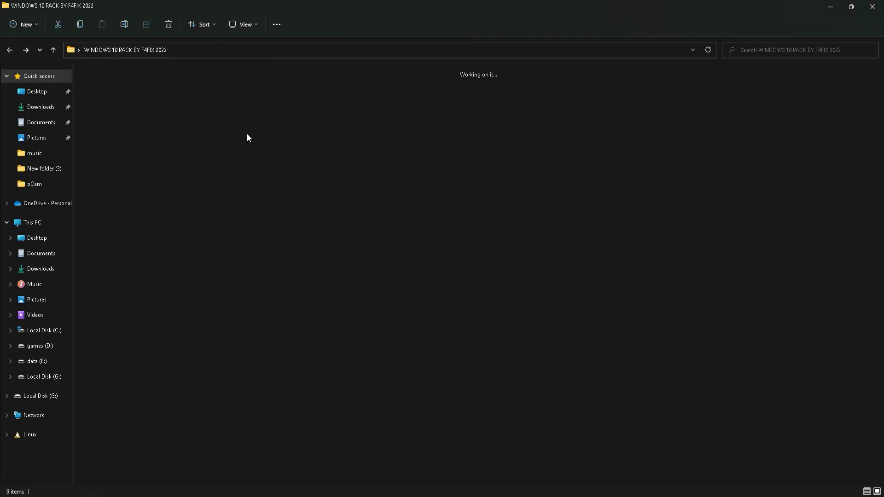
double_click(545, 180)
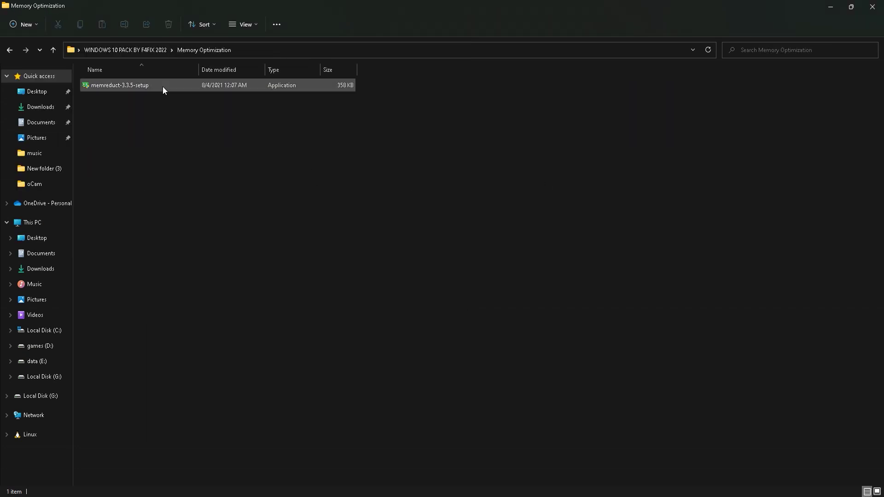
click(163, 84)
double_click(164, 85)
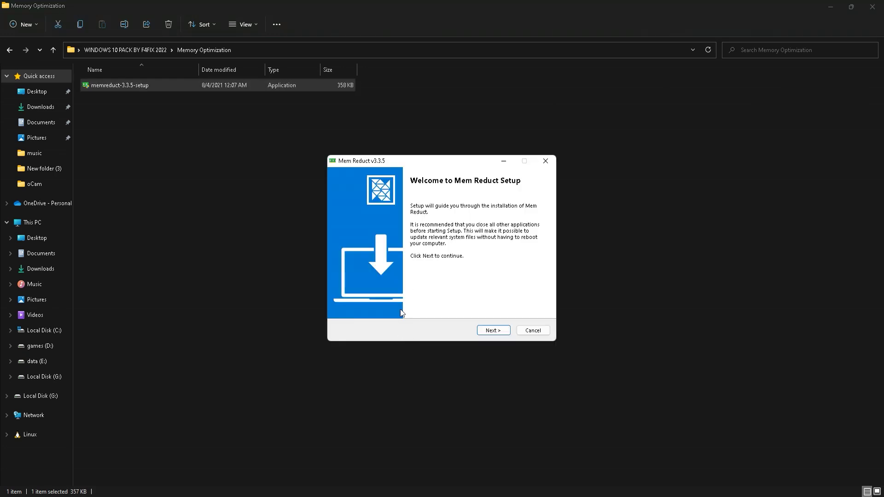
Install Mem Reduct v3.3.5 with desktop and start menu shortcuts, and finish the setup by launching it.
click(494, 330)
click(494, 330)
click(493, 331)
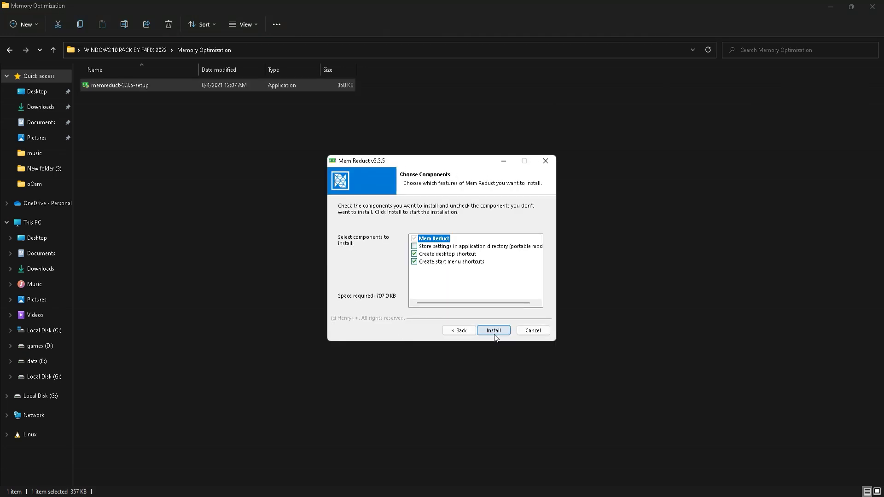
click(494, 331)
click(493, 331)
click(494, 330)
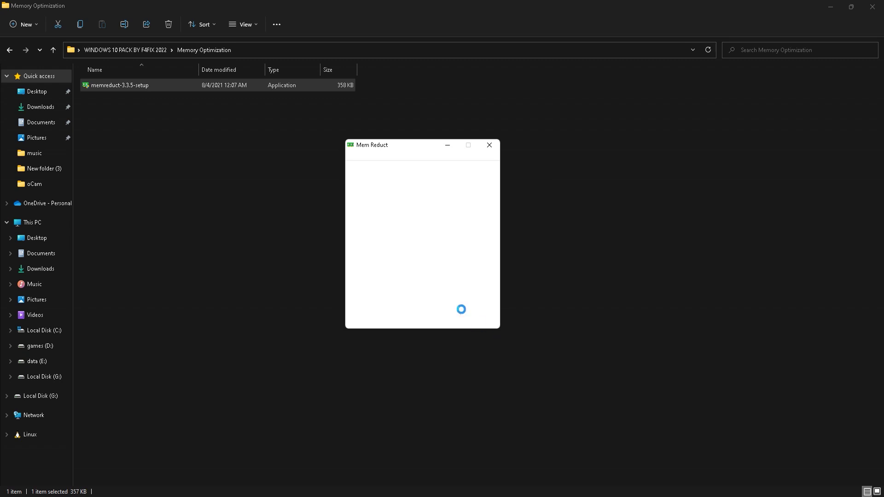
Decline the offered update to Mem Reduct 3.4.
drag(401, 146, 385, 144)
click(353, 156)
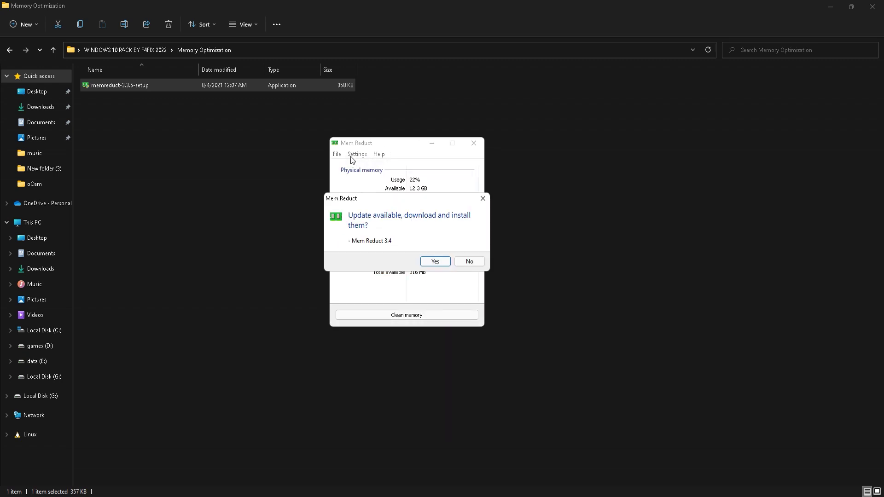
click(469, 261)
Enable "Clean when above (%)" in Mem Reduct's memory cleaning settings, then close the settings and the program window.
click(337, 154)
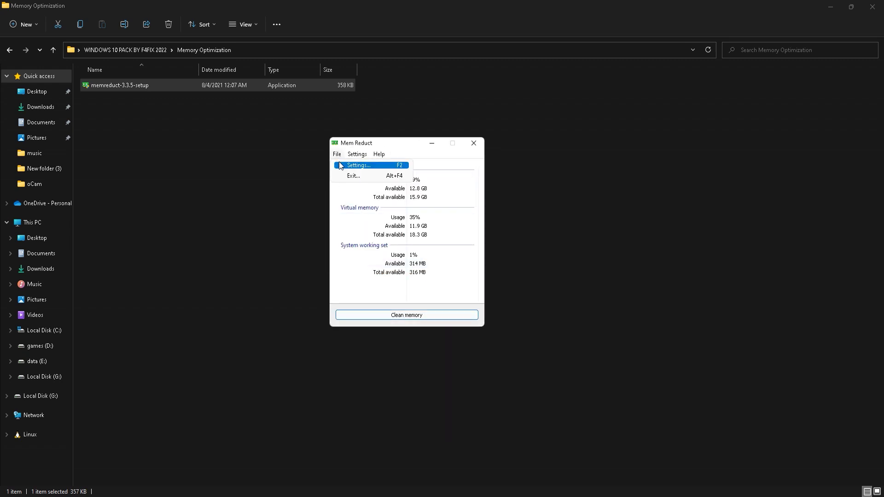
click(354, 165)
click(361, 244)
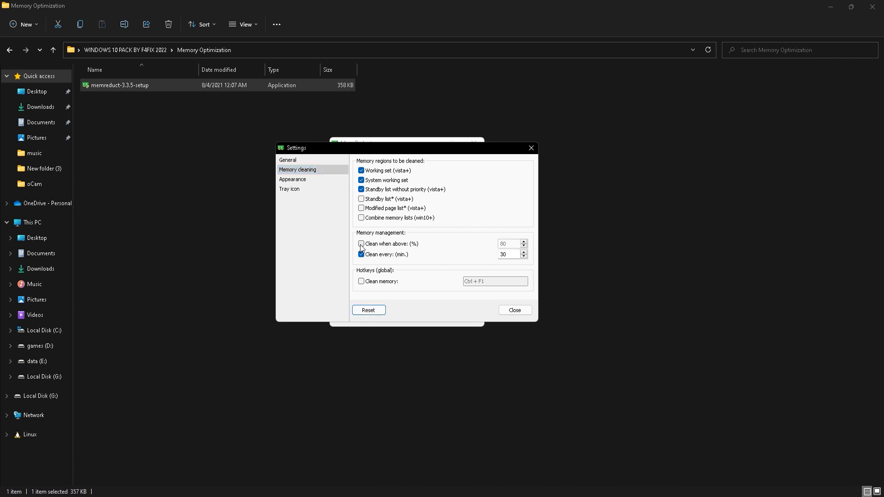
click(361, 243)
double_click(498, 244)
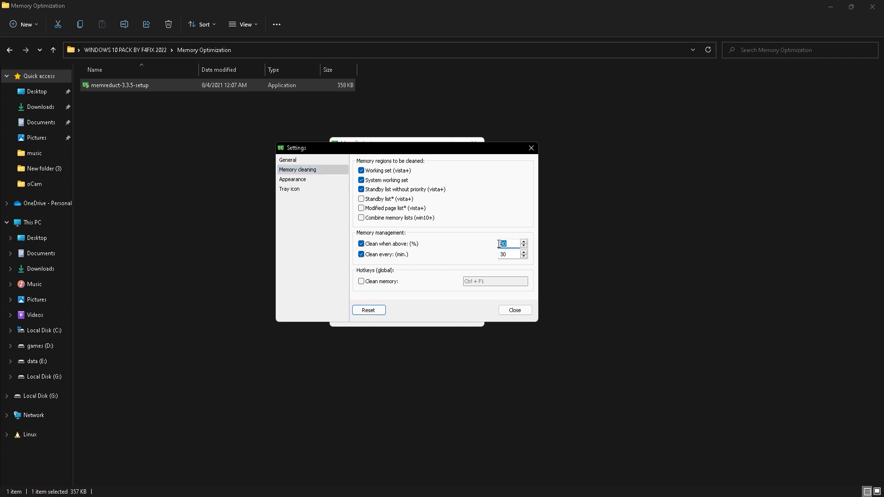
click(514, 310)
key(Escape)
Go to the OPTIMIZERS folder of the pack and show its contents as extra large icons.
key(alt+Up)
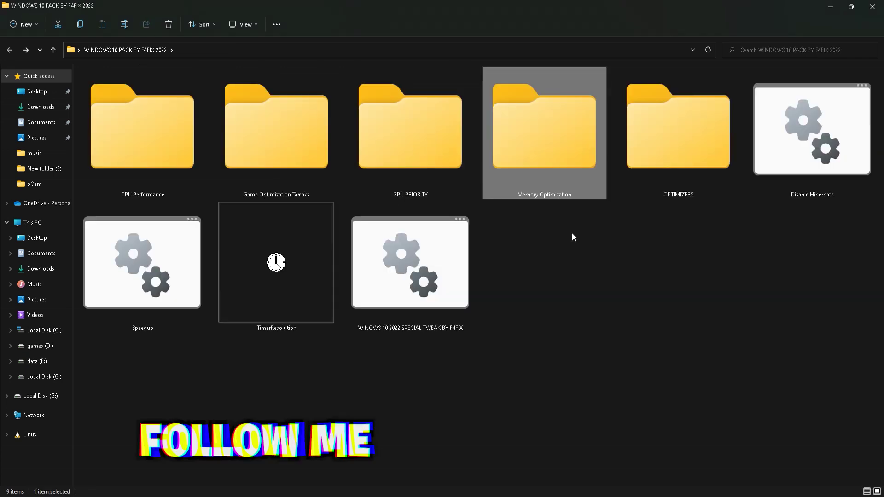
double_click(640, 187)
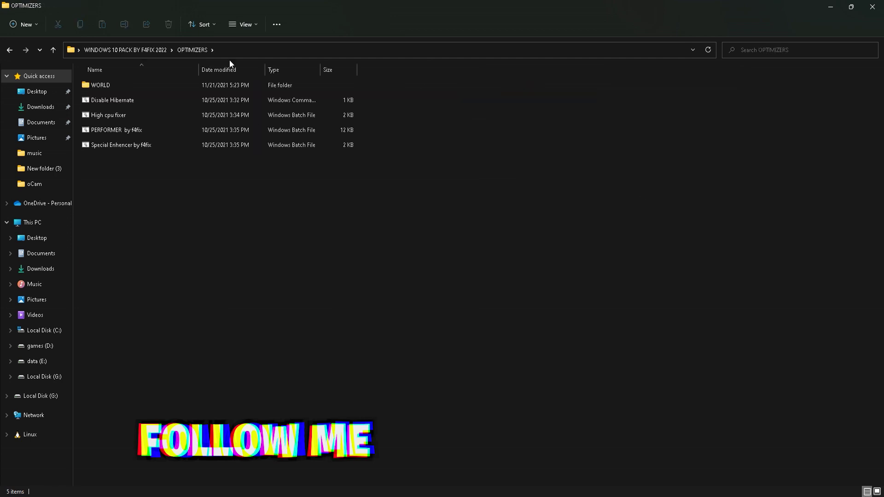
click(242, 22)
click(250, 46)
Delete the WORLD folder from OPTIMIZERS and select the remaining batch files.
click(158, 160)
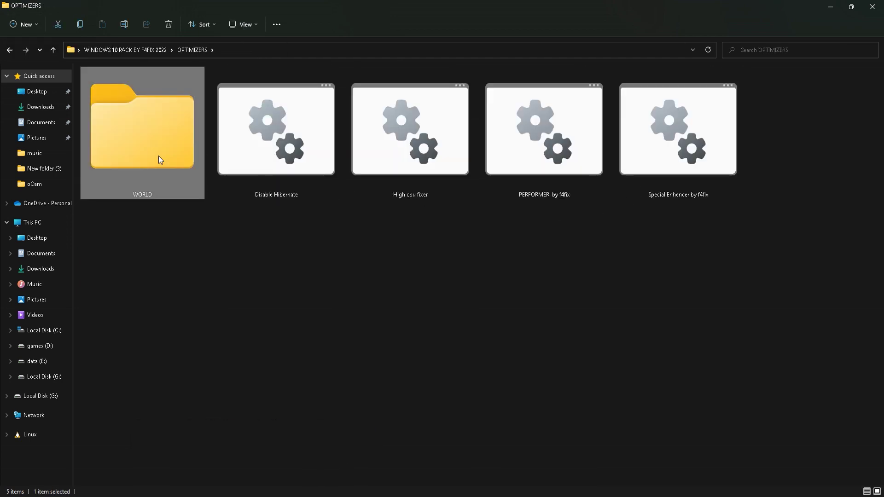
key(Delete)
drag(541, 291, 255, 206)
key(ctrl+a)
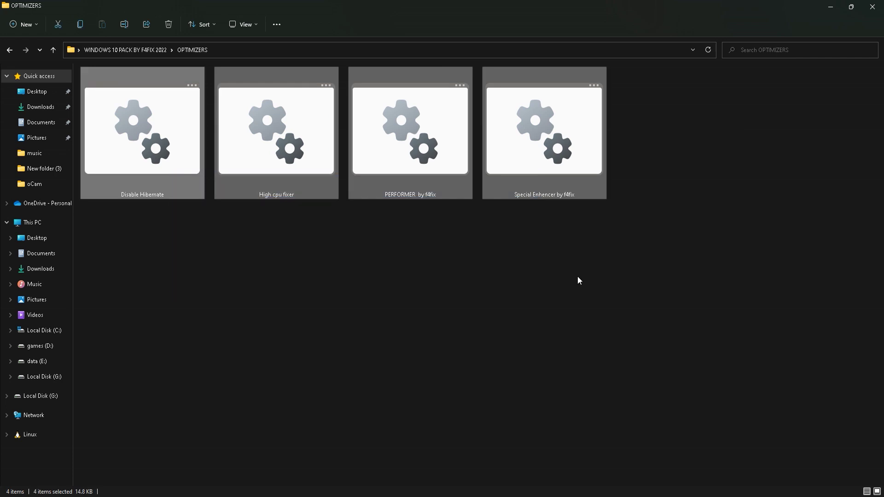
Run the Disable Hibernate and High cpu fixer scripts from OPTIMIZERS as administrator, dismissing the hibernate script's command window.
click(117, 170)
right_click(120, 169)
click(159, 206)
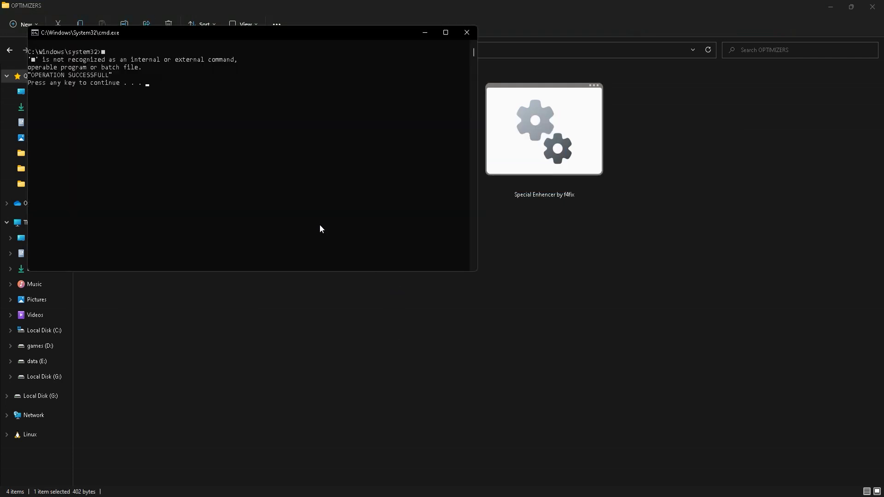
key(space)
right_click(257, 184)
click(294, 215)
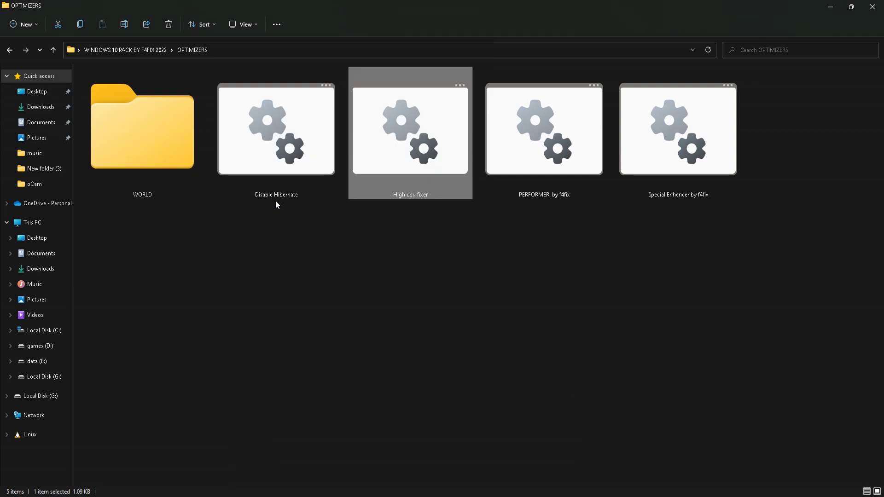
Run PERFORMER by f4fix as administrator, go to its disable services menu and choose option 1 to disable Xbox Services.
right_click(529, 181)
click(537, 226)
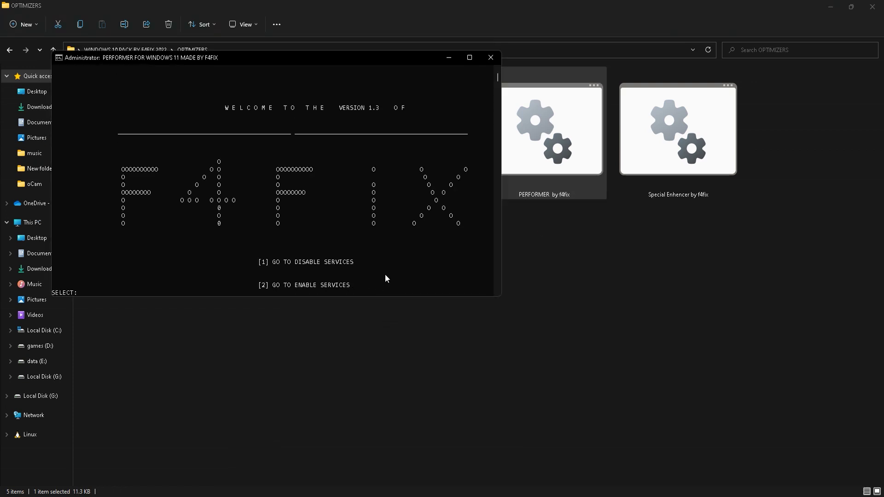
mouse_move(396, 286)
mouse_down()
mouse_move(251, 255)
mouse_move(395, 285)
mouse_up()
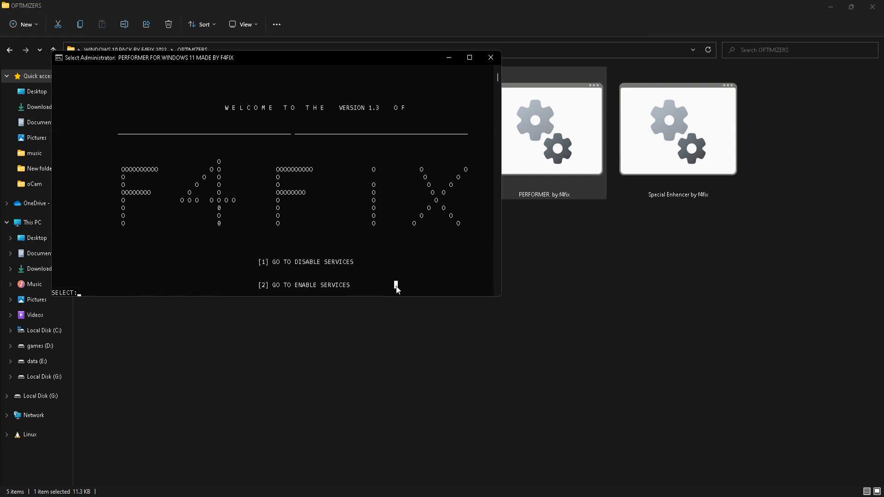
text(1)
key(Return)
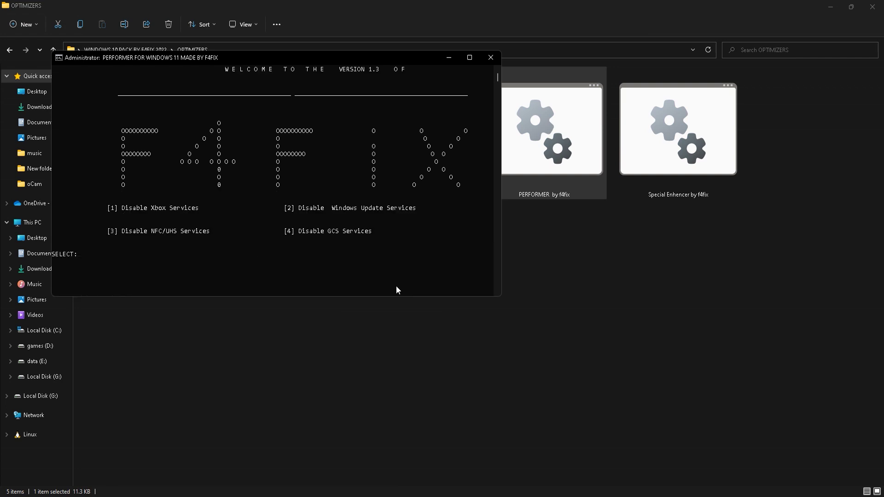
text(1)
key(Return)
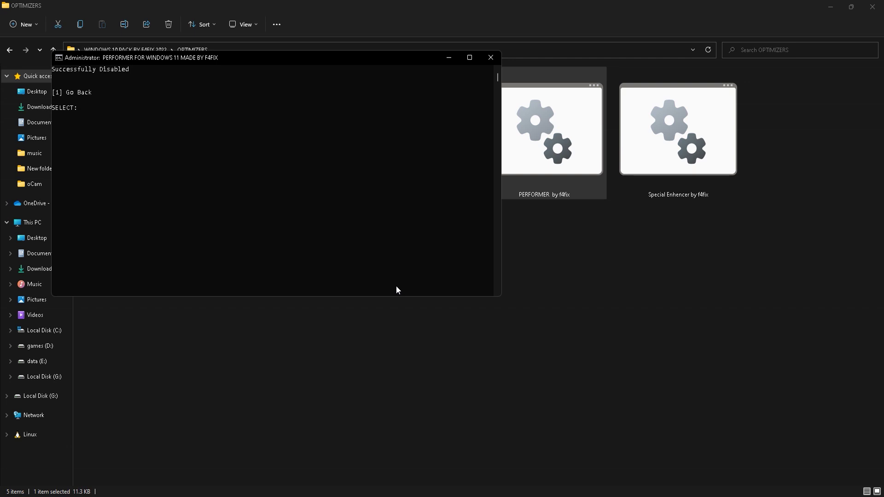
Disable the Windows Update Services with option 2 of the PERFORMER menu, going back to the menu between runs.
text(1)
key(Return)
text(2)
key(Return)
text(1)
key(Return)
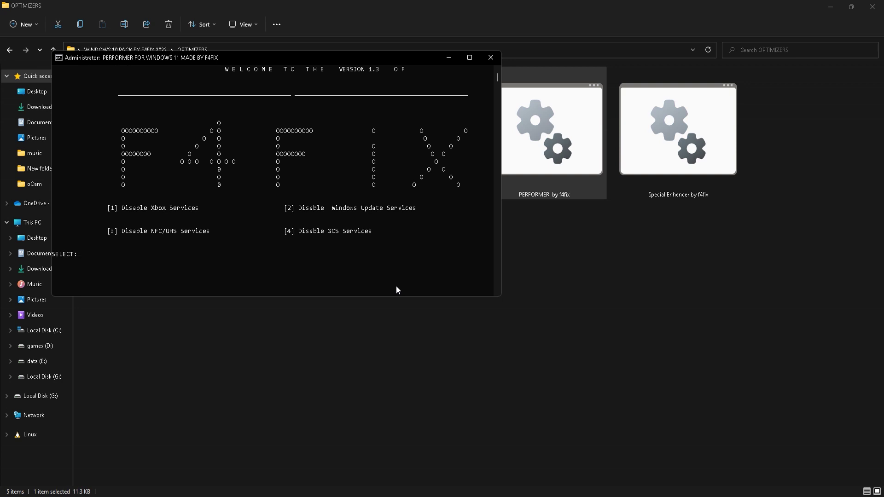
text(2)
key(Return)
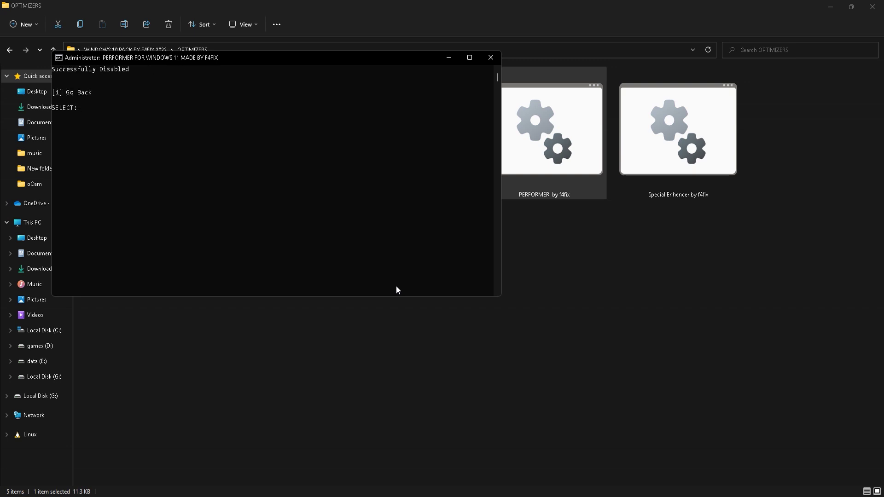
text(1)
key(Return)
text(2)
key(Return)
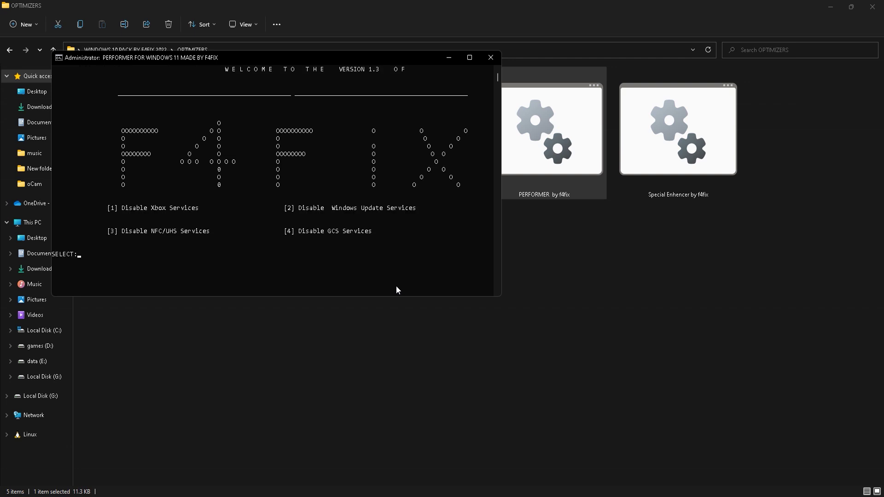
Leave the disable services menu by entering 5 and close the PERFORMER window.
text(5\)
key(Return)
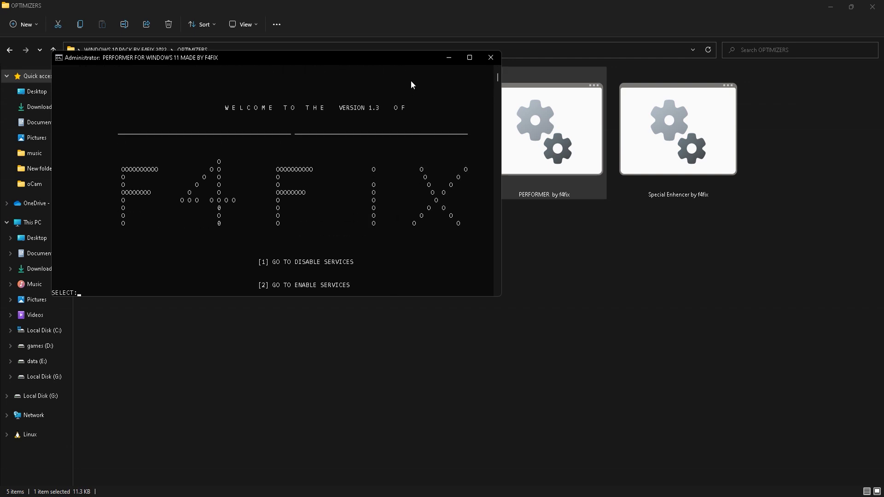
click(483, 60)
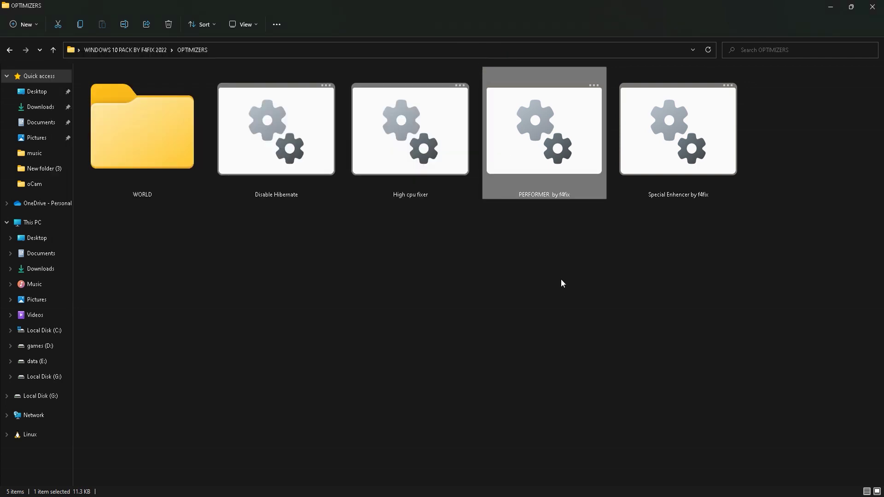
Run Special Enhencer by f4fix as administrator, choose option 1 to enable it, and dismiss its command window.
right_click(667, 188)
click(709, 220)
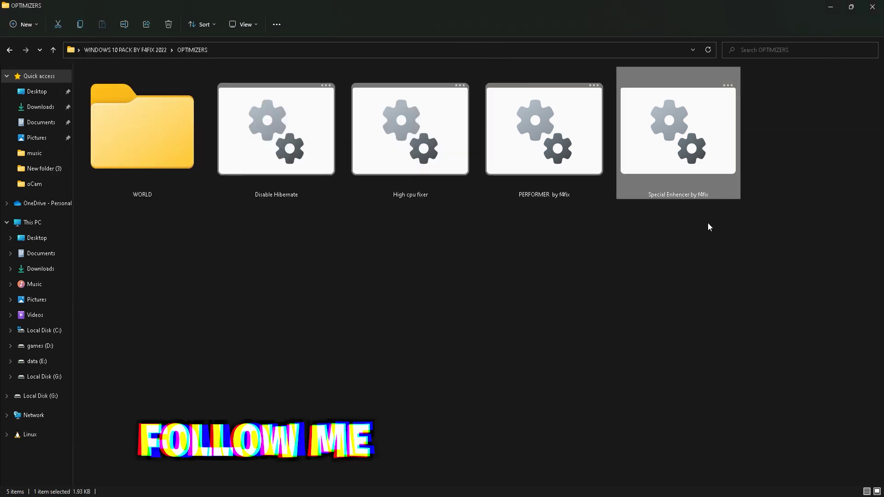
text(1)
key(Return)
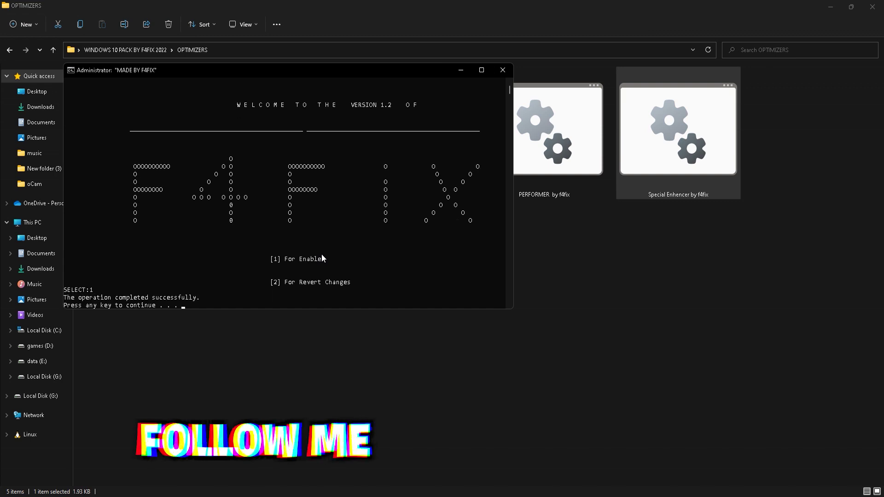
key(Return)
Return to the main pack folder, run its Disable Hibernate script as administrator and dismiss the command window.
key(BackSpace)
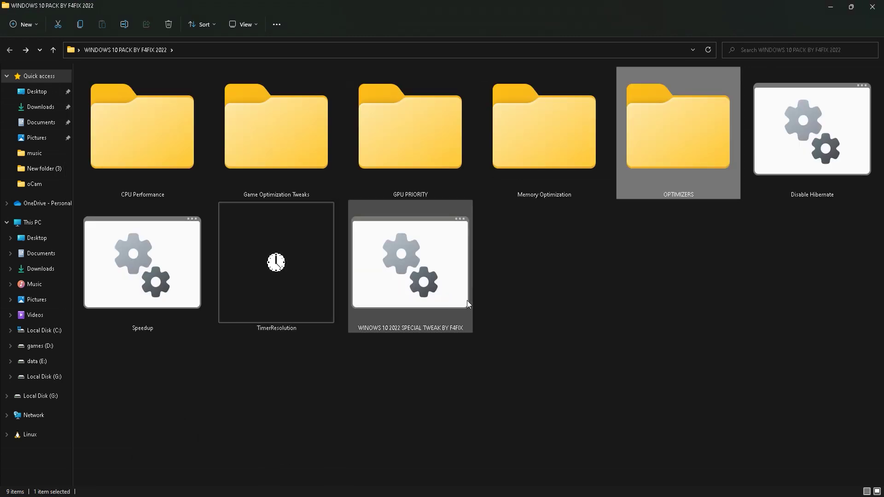
right_click(817, 161)
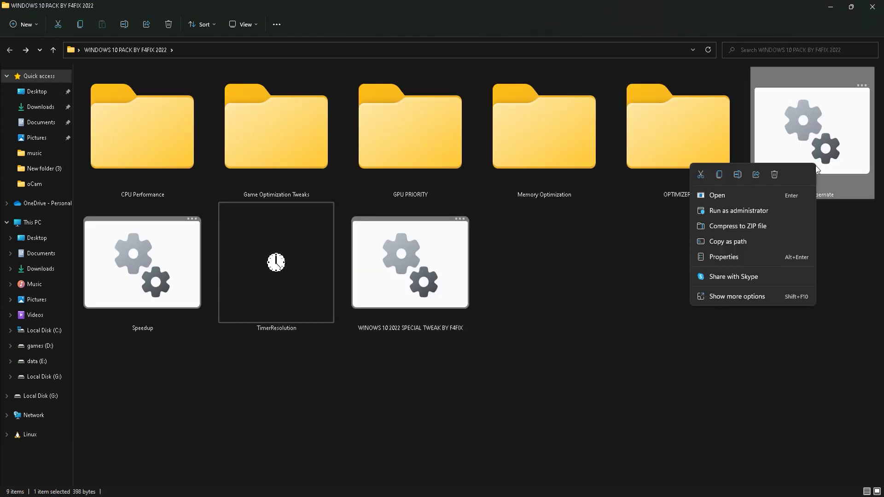
click(746, 211)
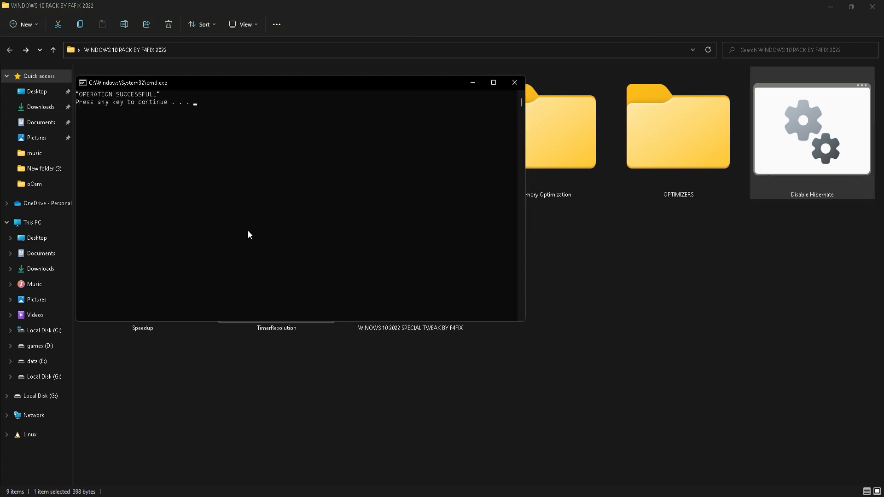
key(Return)
Run the Speedup script as administrator and launch TimerResolution from the main pack folder.
click(160, 282)
right_click(159, 282)
click(195, 332)
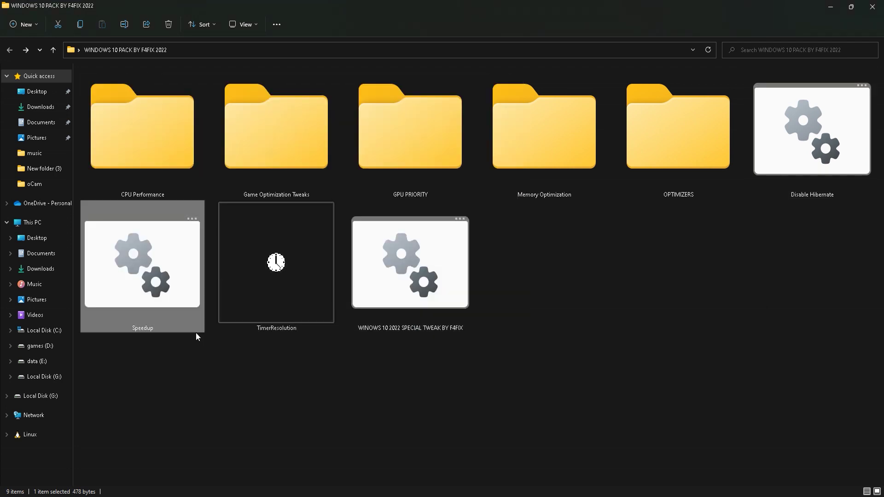
double_click(283, 299)
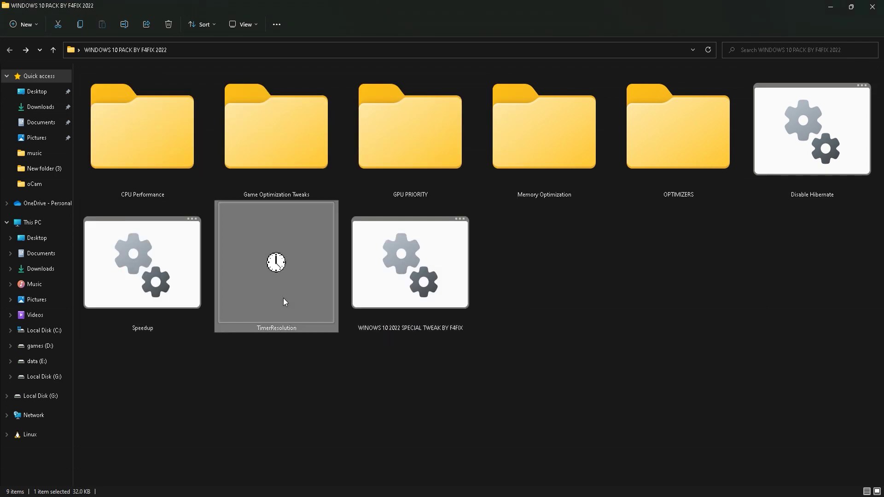
click(384, 284)
click(511, 207)
Run WINOWS 10 2022 SPECIAL TWEAK BY F4FIX as administrator and dismiss its command window once patching is done.
click(477, 312)
click(438, 290)
drag(584, 331, 432, 280)
right_click(432, 280)
click(473, 330)
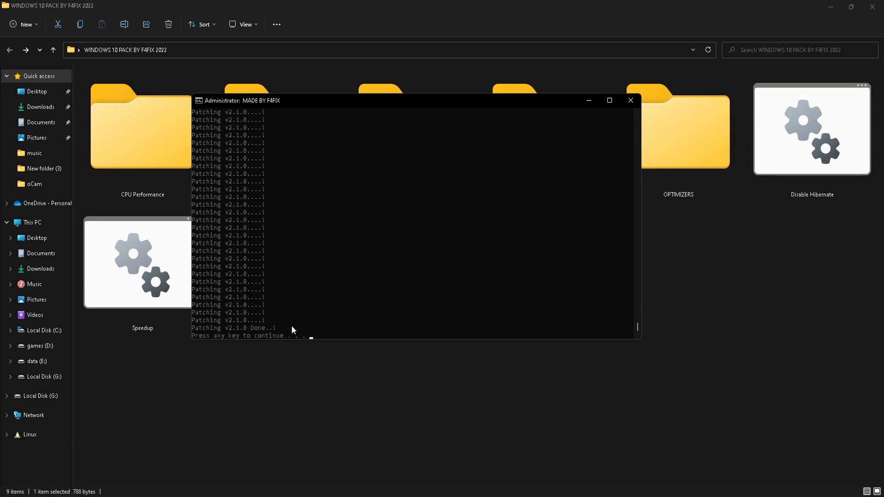
click(269, 328)
key(Return)
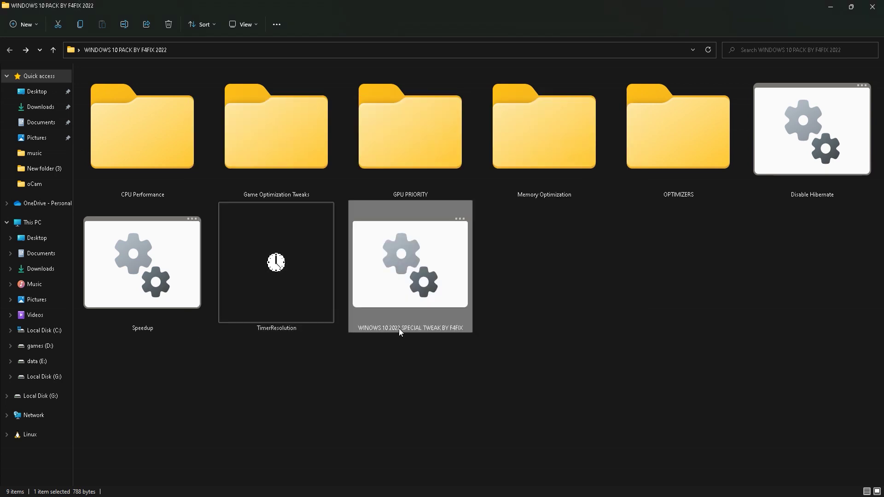
Close the pack folder window and open Windows Settings by searching for "settings".
click(612, 339)
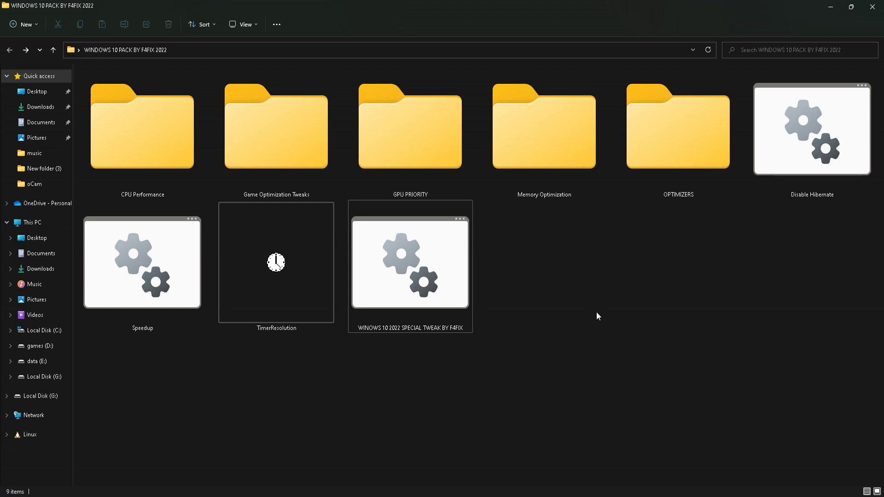
click(872, 6)
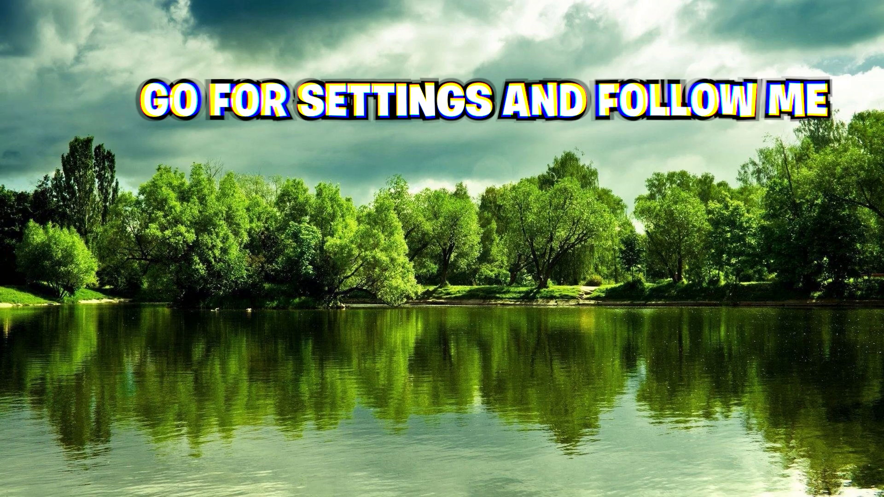
key(super+s)
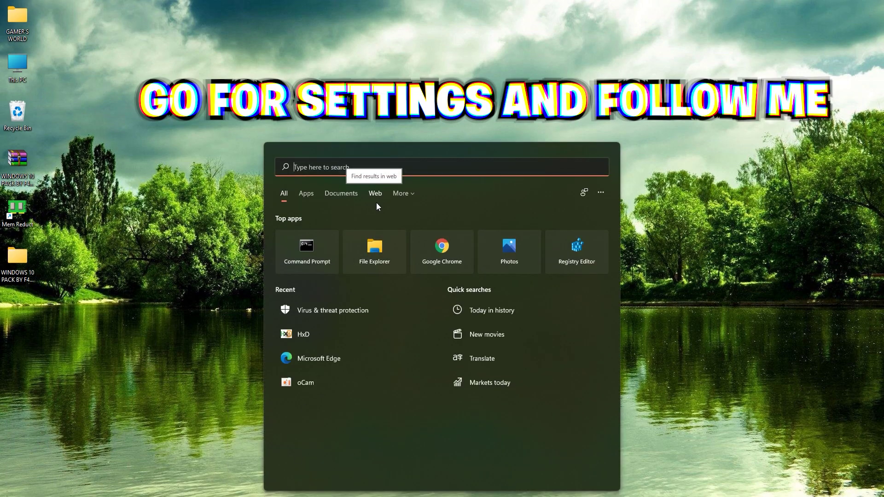
text(settings)
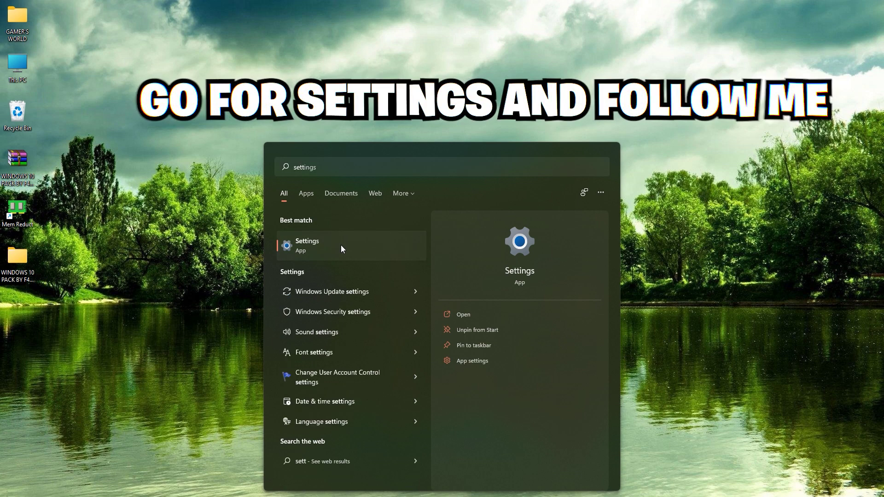
click(341, 245)
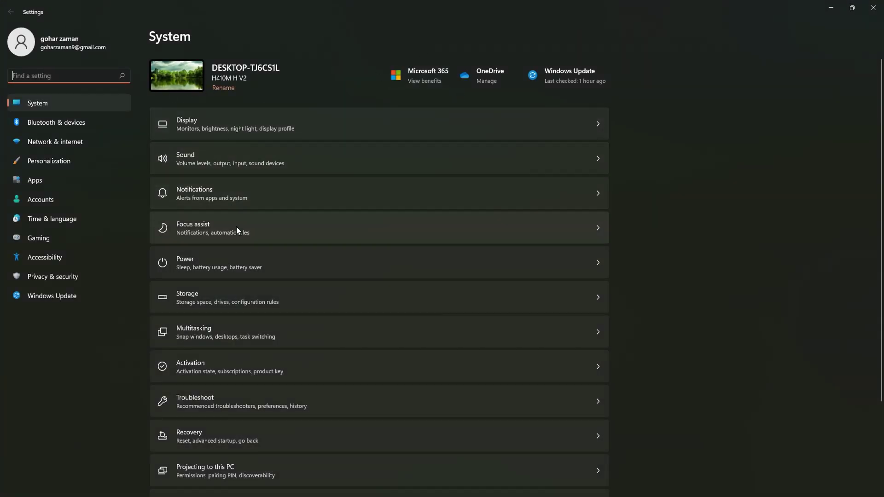
Review the Focus assist options and the automatic rule for playing a game, then return to the System page.
click(404, 229)
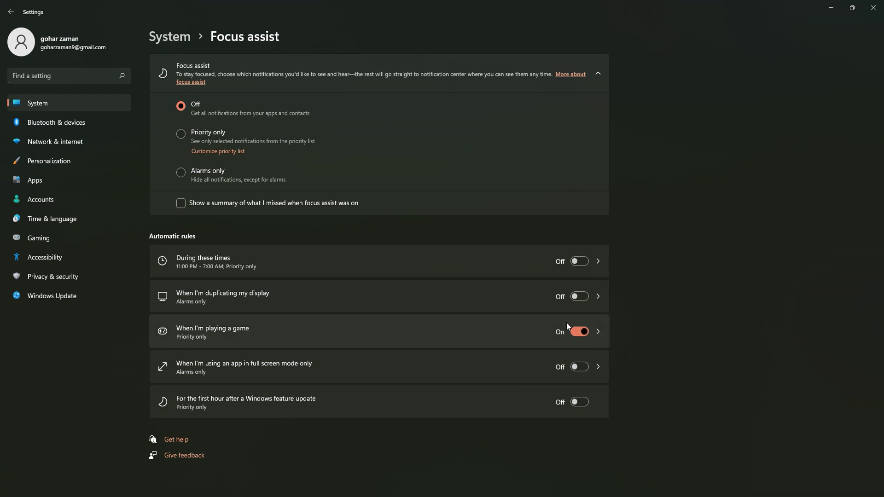
key(alt+Left)
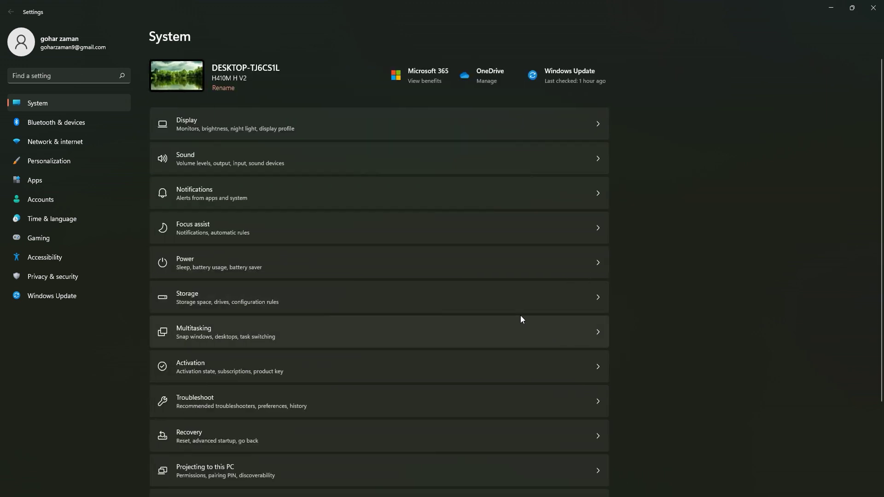
Review the Multitasking settings, including the expanded Desktops options, then return to the System page.
scroll(371, 308, down, 2)
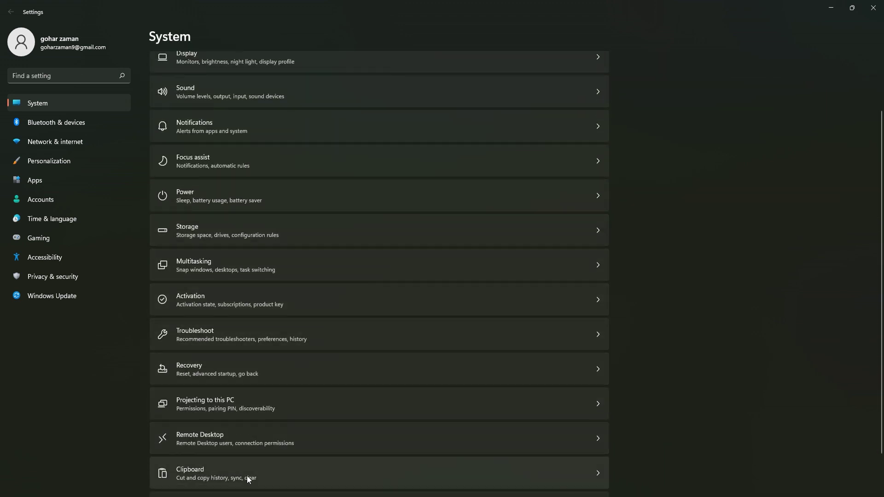
scroll(248, 460, down, 1)
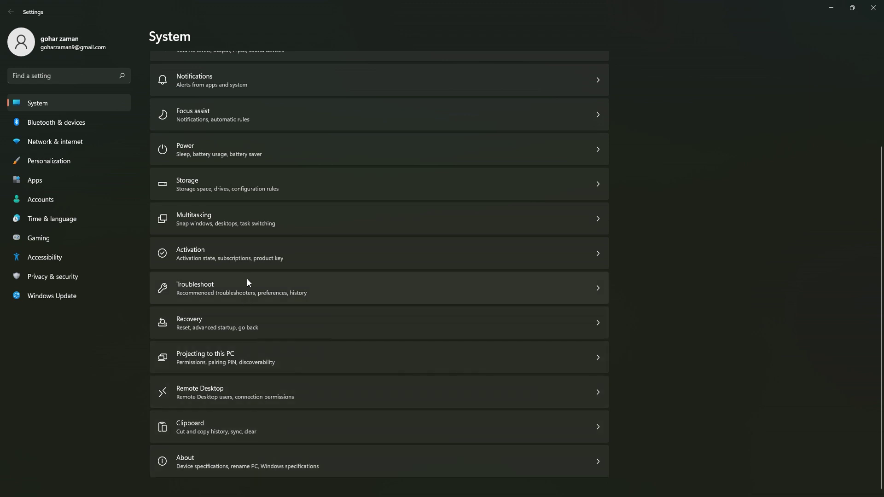
click(257, 221)
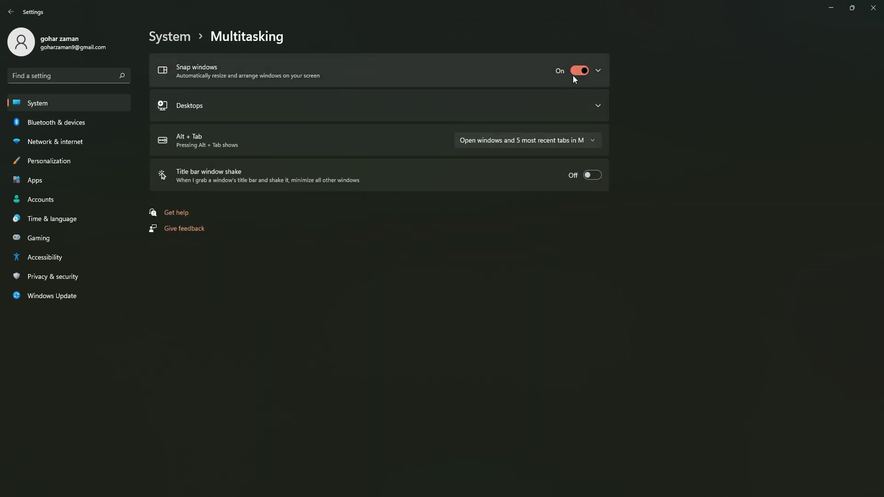
click(595, 106)
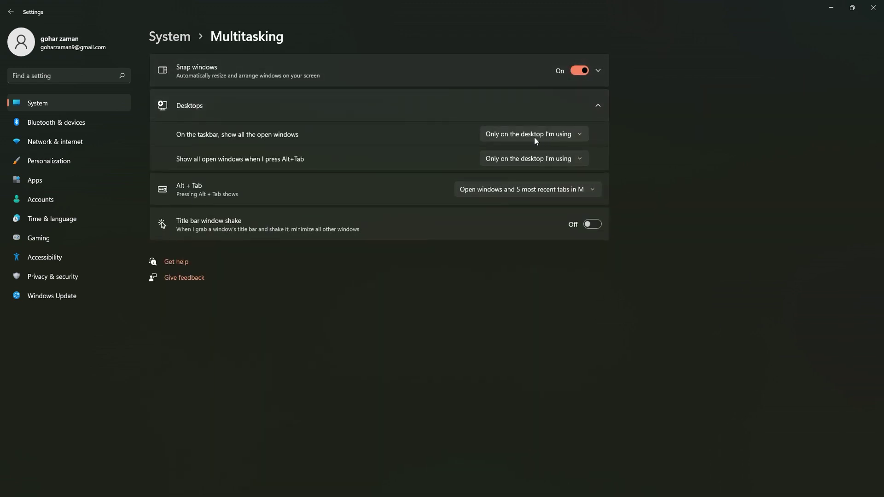
key(alt+Left)
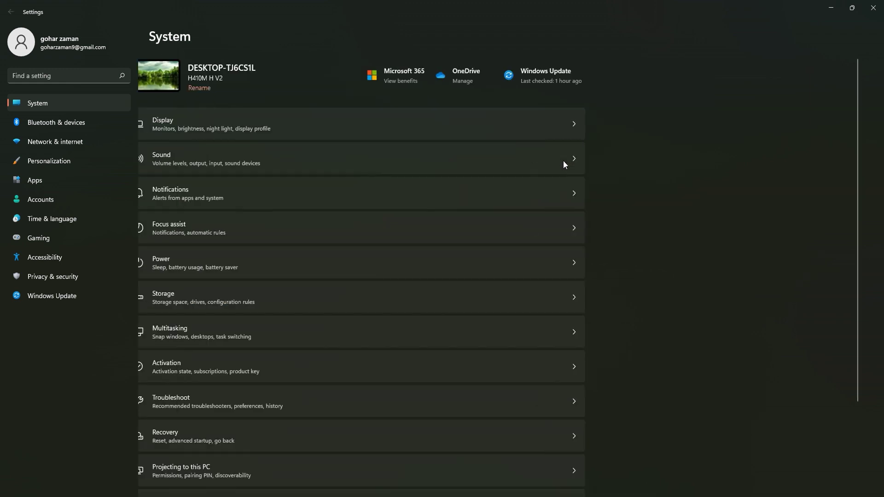
Check the Notifications setting for apps and other senders, then return to the System page.
scroll(523, 205, down, 3)
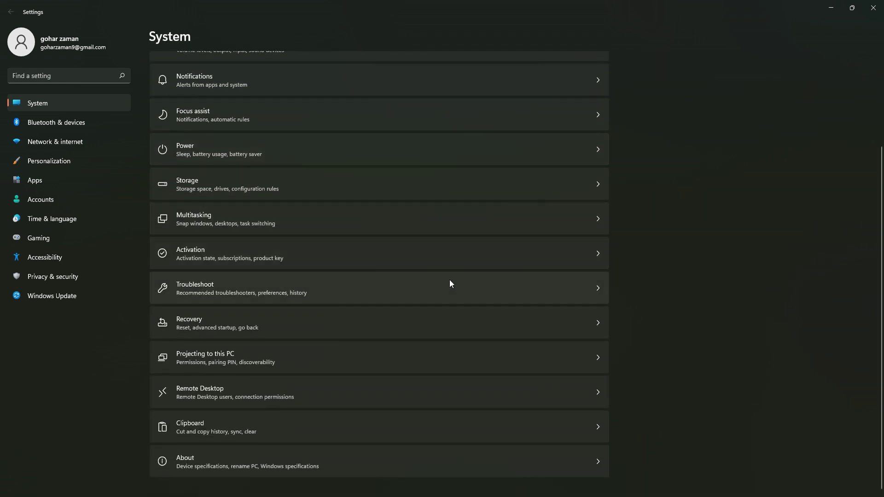
scroll(351, 270, up, 2)
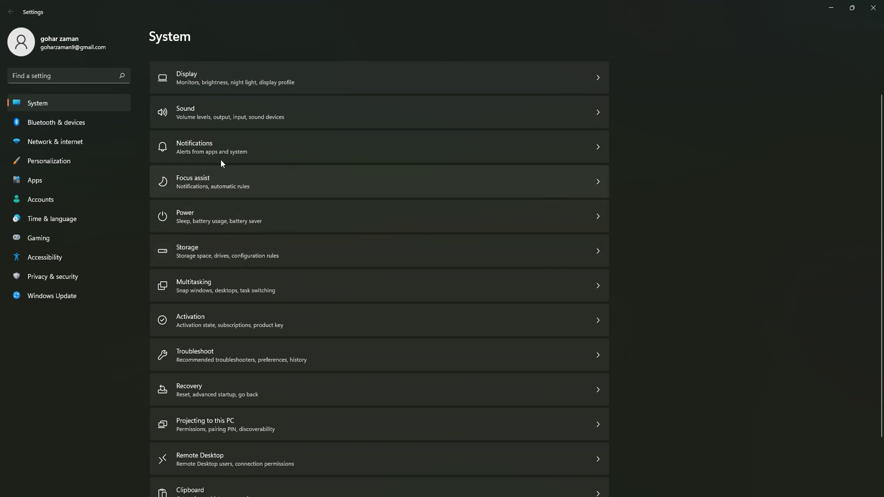
click(276, 140)
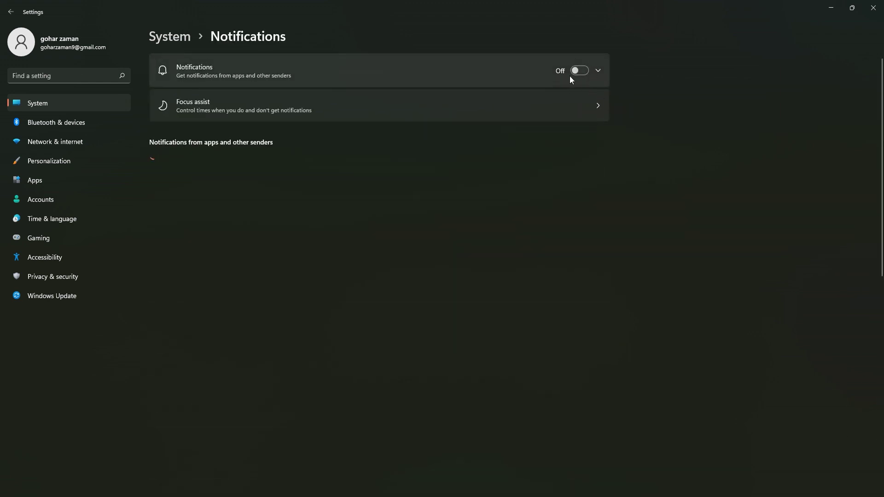
key(alt+Left)
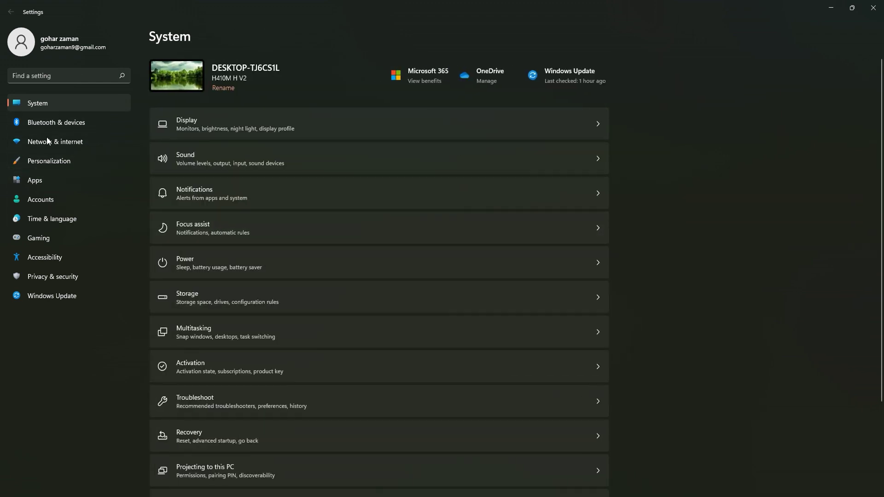
Review which startup apps are enabled and look at the Apps & features page, then return to the Apps page.
click(50, 179)
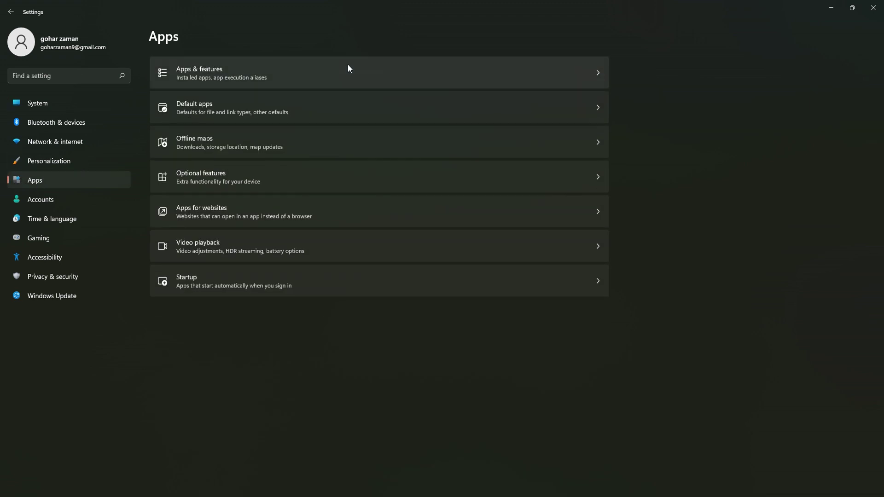
click(195, 274)
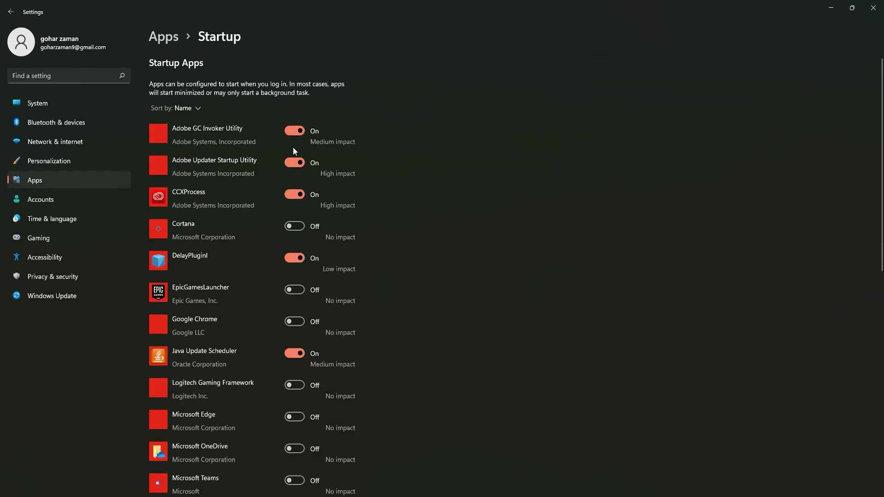
scroll(293, 150, down, 10)
scroll(288, 199, up, 6)
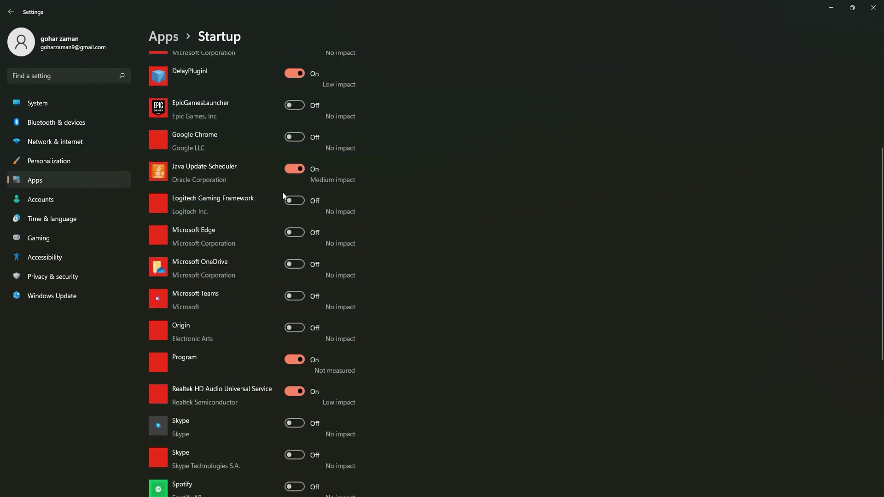
scroll(283, 193, up, 2)
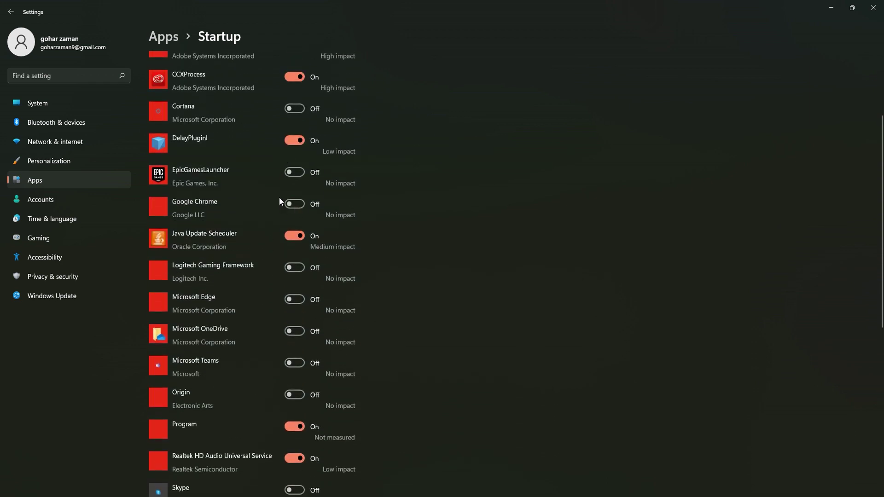
key(alt+Left)
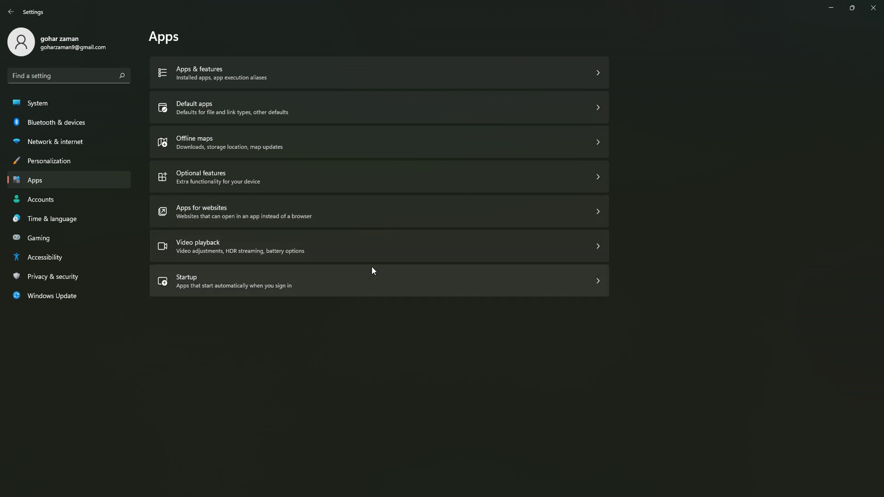
click(251, 78)
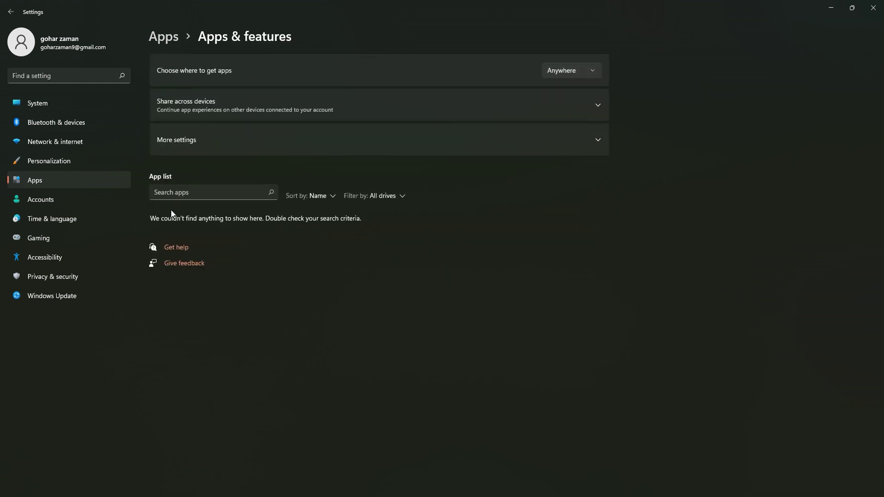
click(72, 173)
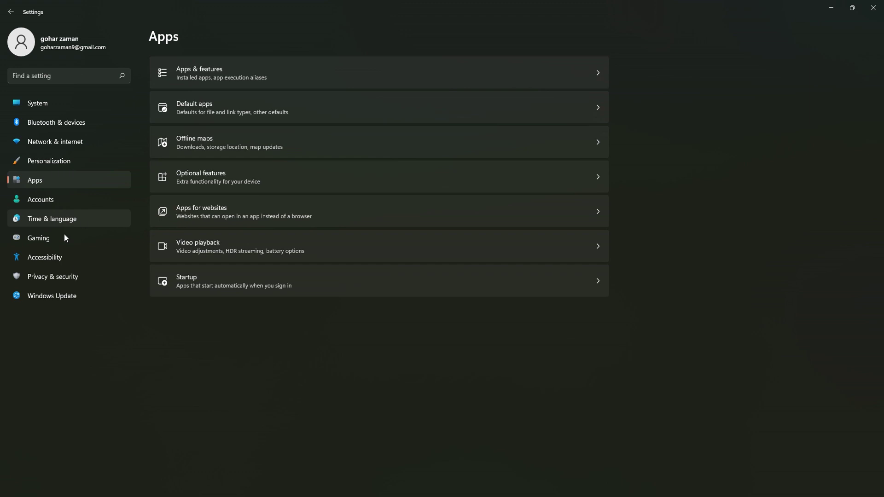
Check the Xbox Game Bar setting in the Gaming category, then return to the Gaming page.
click(41, 239)
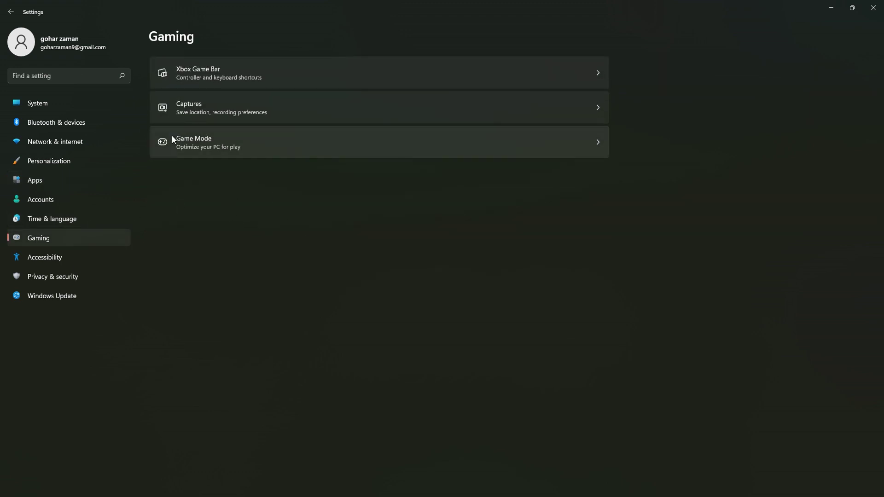
click(248, 81)
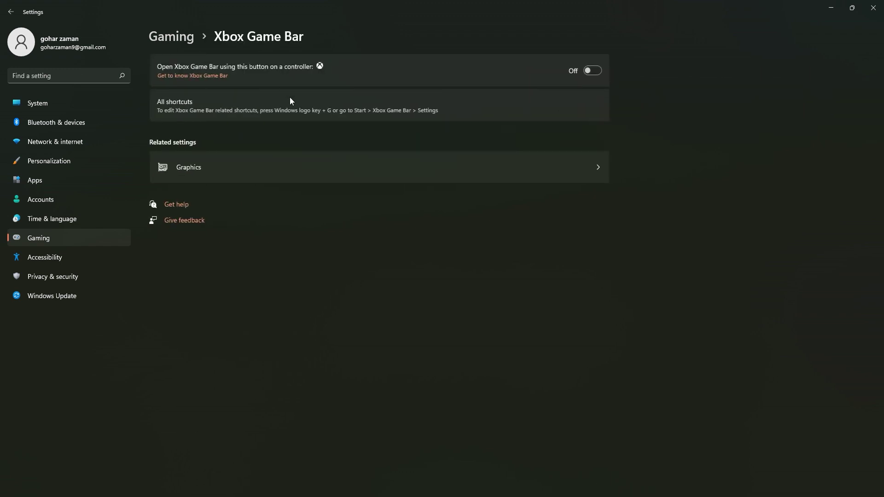
key(alt+Left)
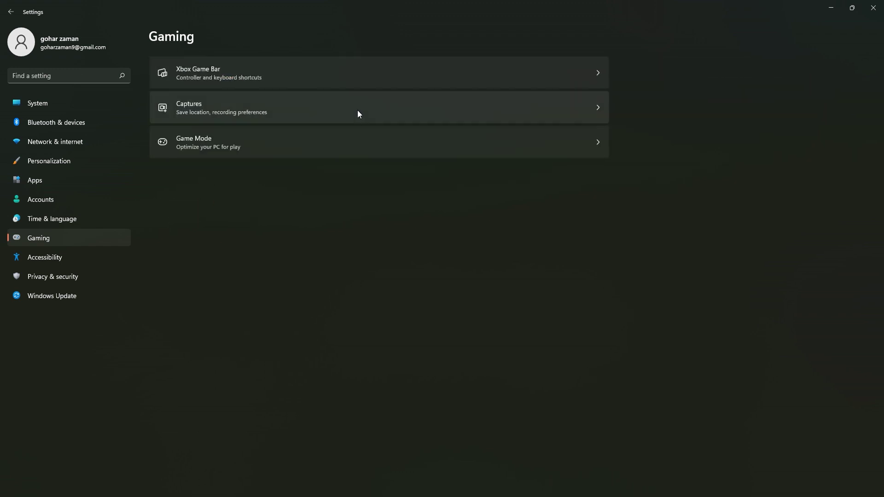
Open the Graphics settings from Captures, save the High performance graphics preference for FiveM, and close Settings.
click(339, 110)
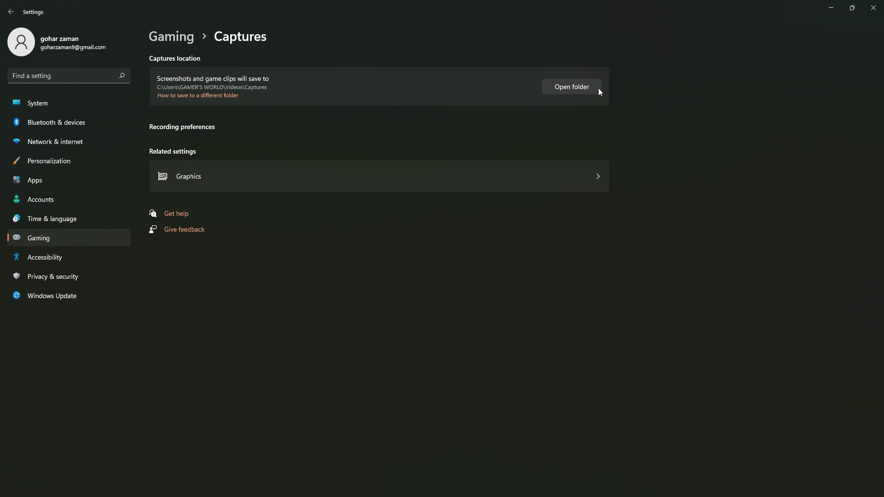
click(598, 175)
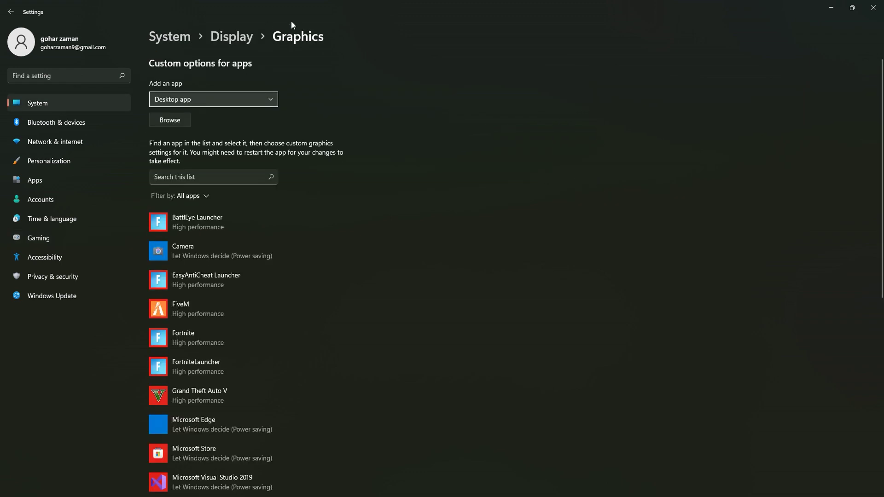
scroll(277, 95, down, 7)
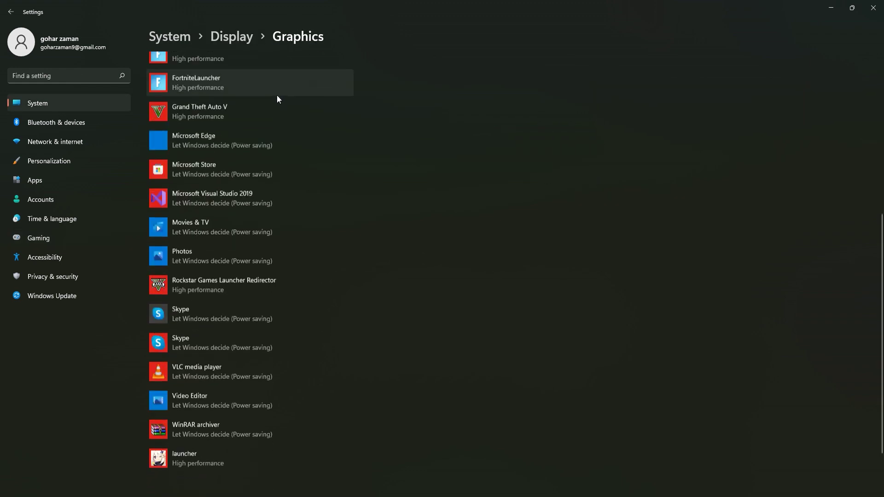
scroll(225, 289, up, 5)
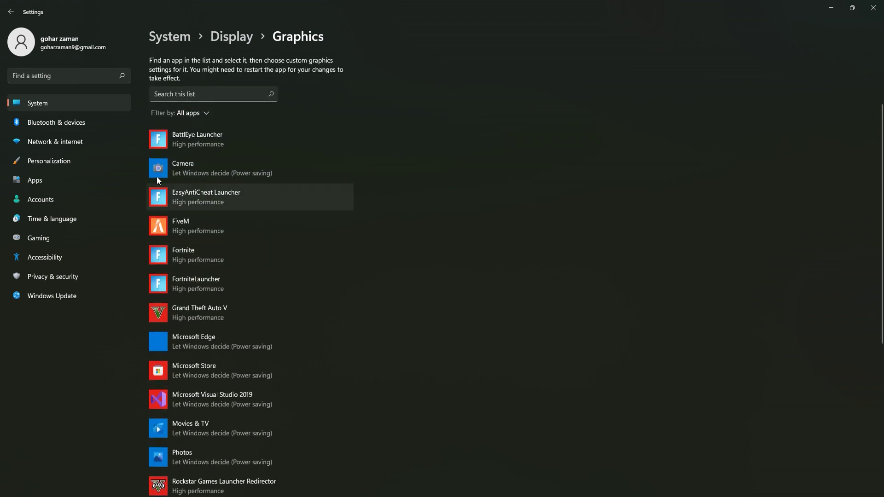
click(215, 228)
click(282, 264)
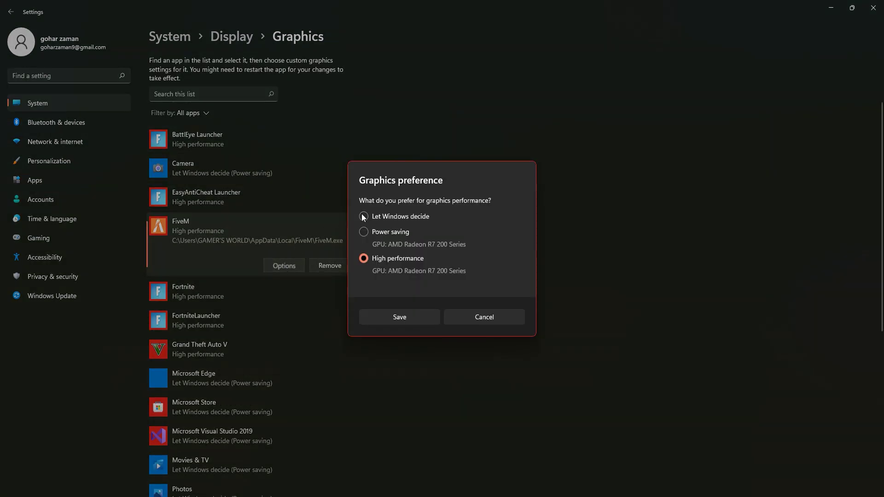
click(407, 319)
click(873, 8)
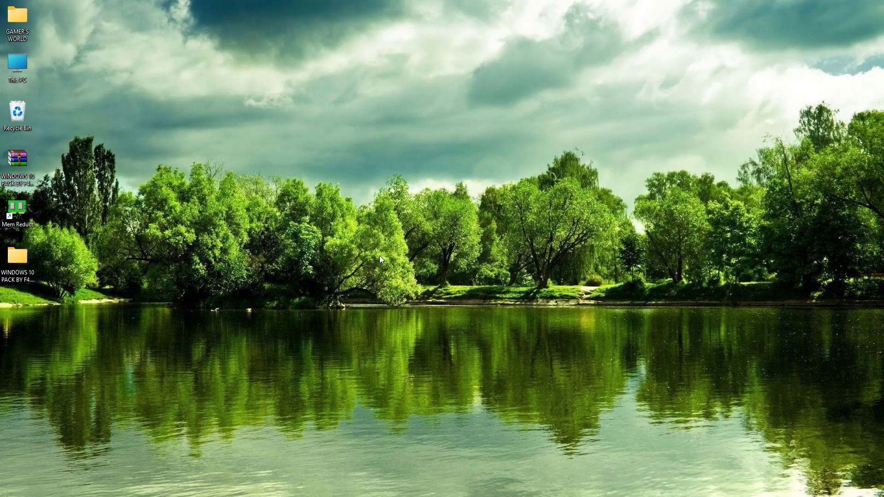
Open System Configuration by searching for "system" and move its window slightly upward.
key(super)
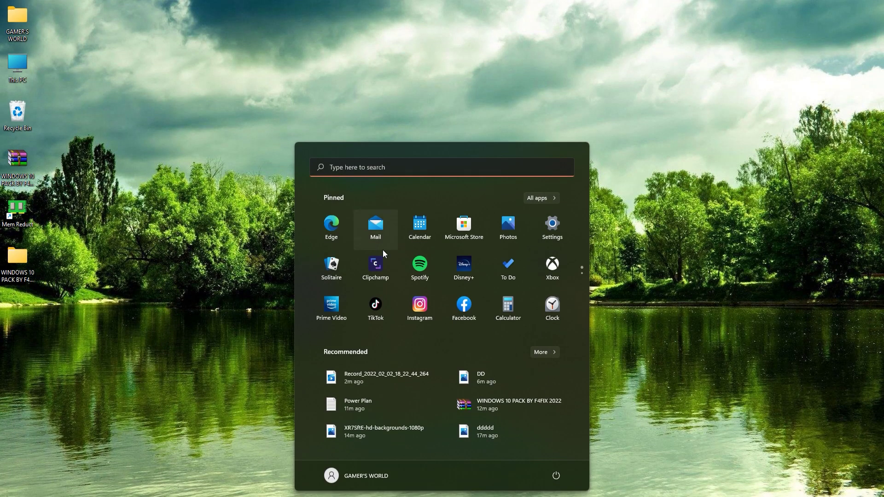
text(sys)
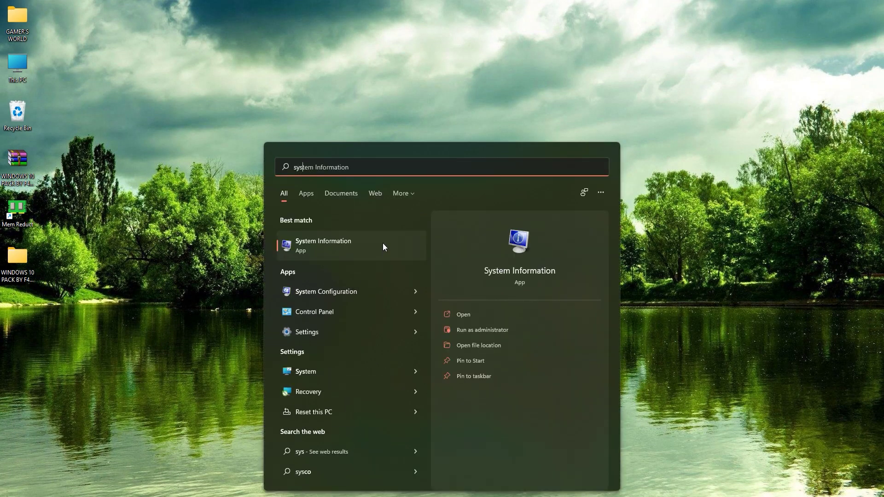
text(tem)
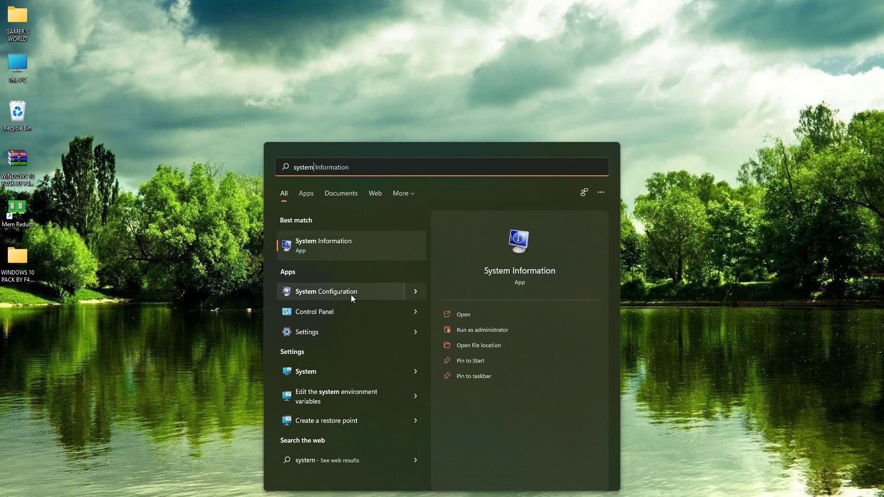
click(351, 295)
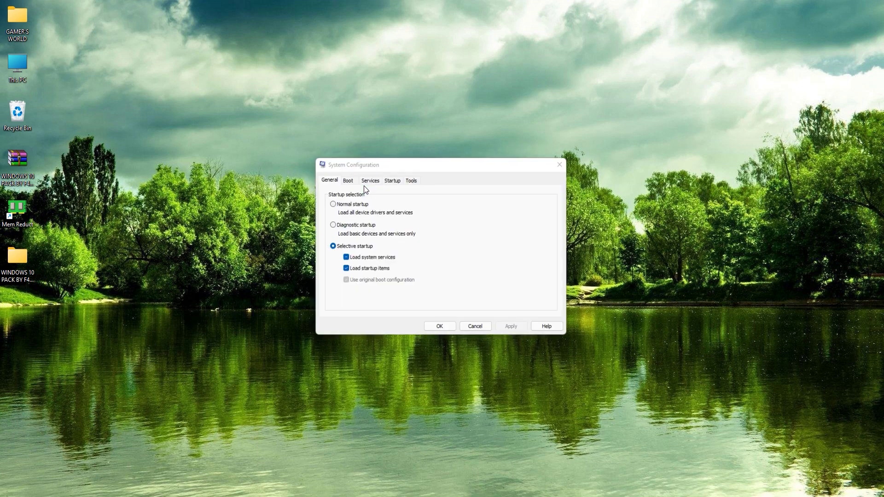
drag(356, 161, 354, 147)
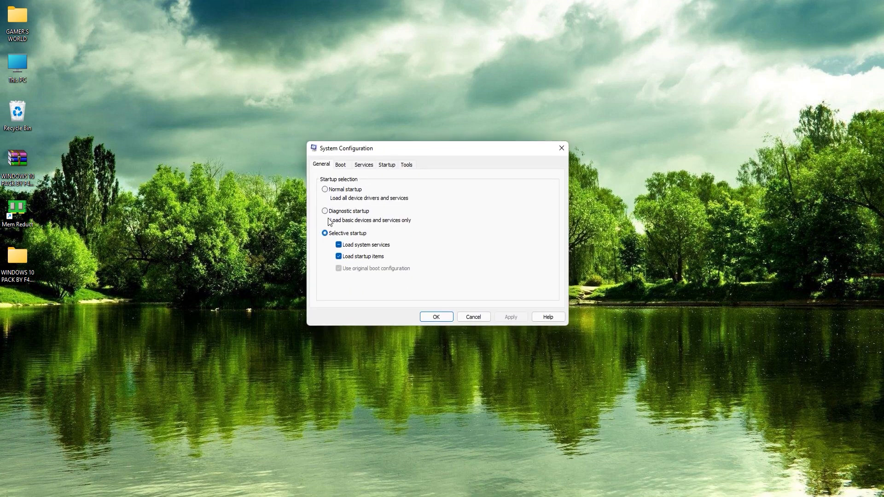
In the advanced boot options, set the number of processors to 8 and enable a maximum memory of 16384.
click(340, 166)
click(343, 236)
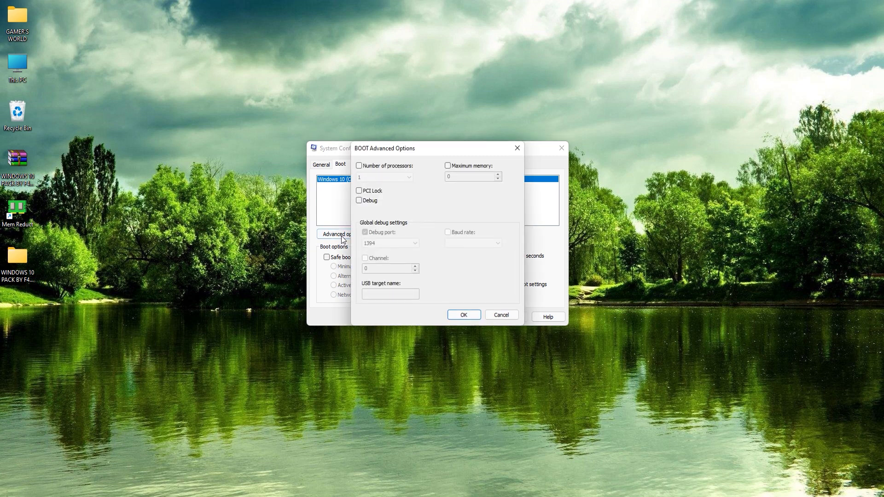
click(385, 166)
click(391, 177)
click(389, 231)
double_click(465, 177)
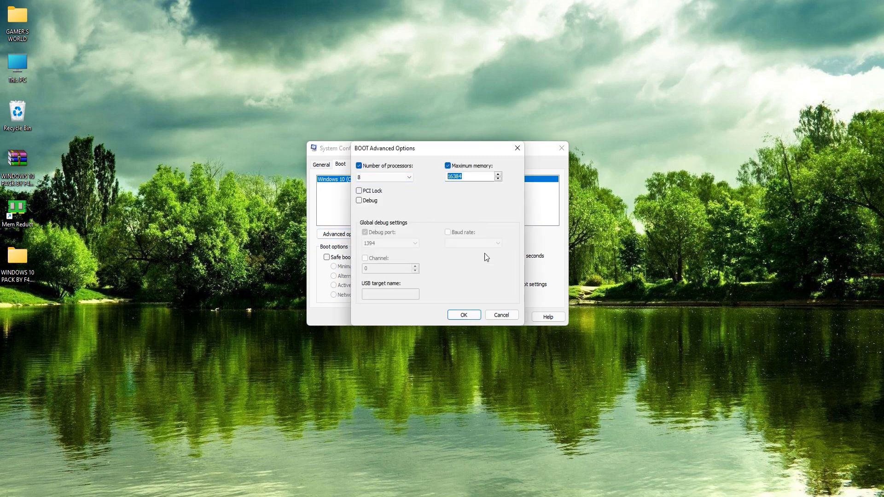
click(464, 315)
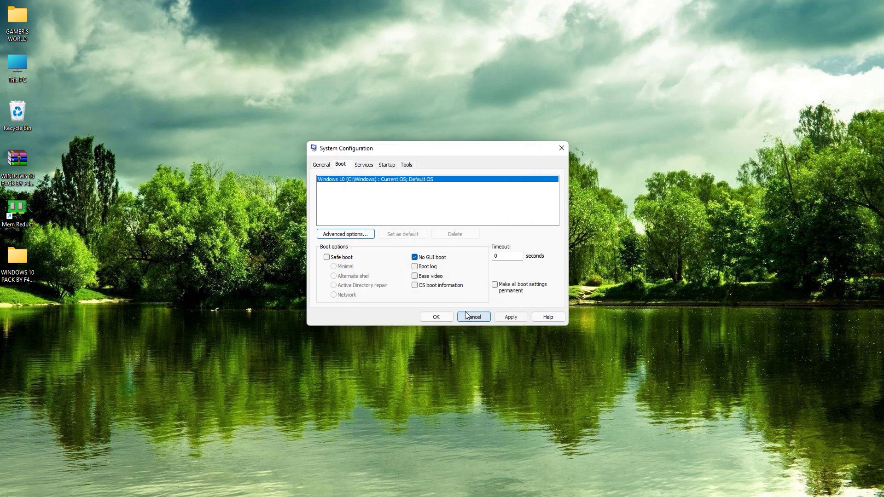
Hide all Microsoft services in the System Configuration services list and look through the remaining ones.
click(365, 165)
click(319, 301)
scroll(327, 272, down, 5)
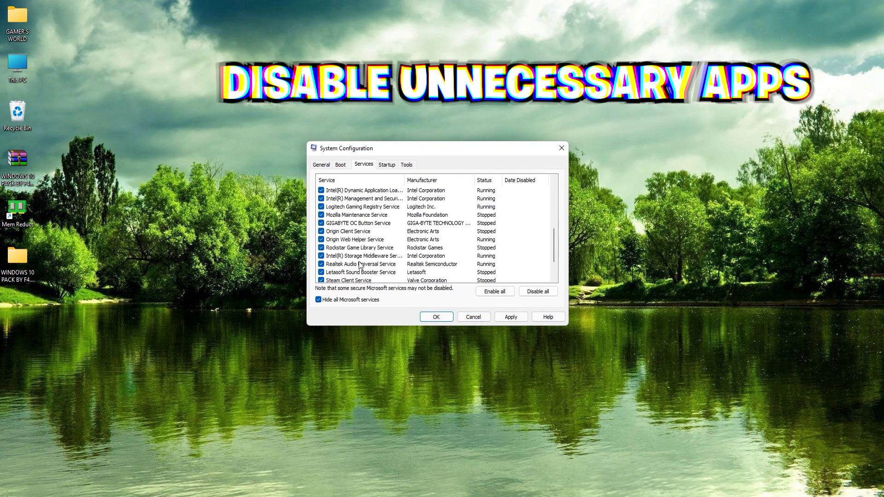
scroll(327, 274, up, 6)
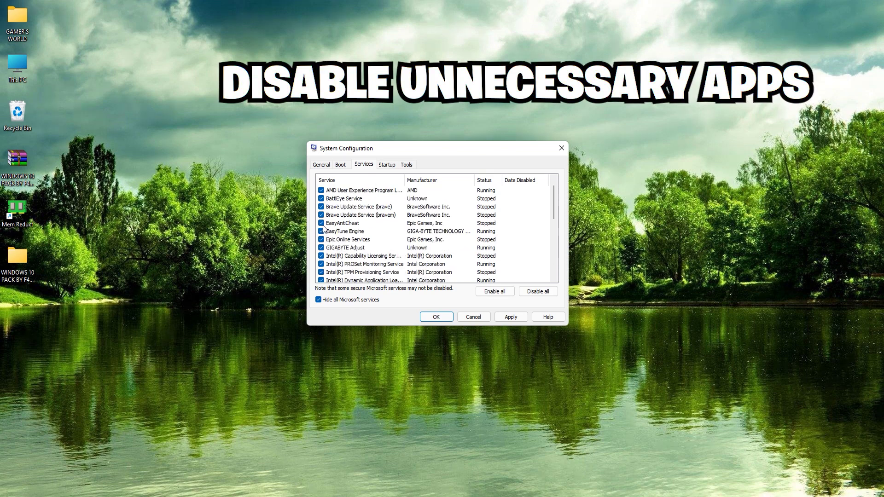
Select Adobe Genuine Monitor Service in the list, and apply and confirm the System Configuration changes.
click(322, 191)
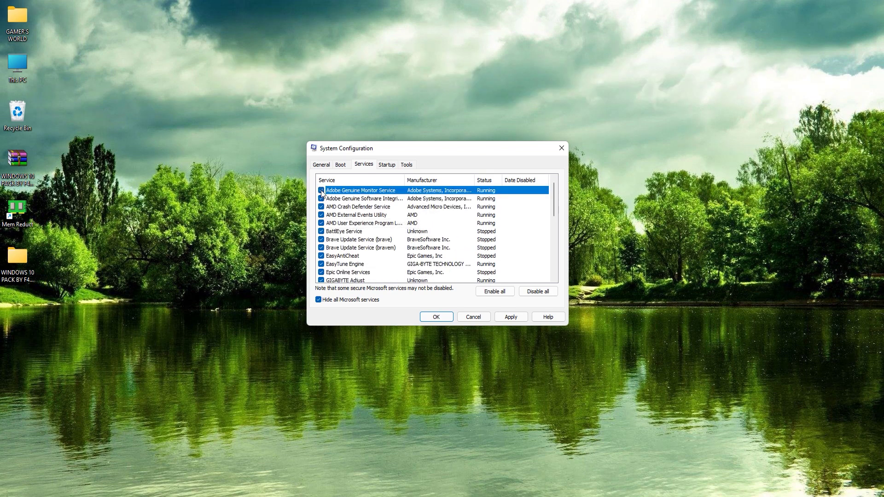
click(510, 316)
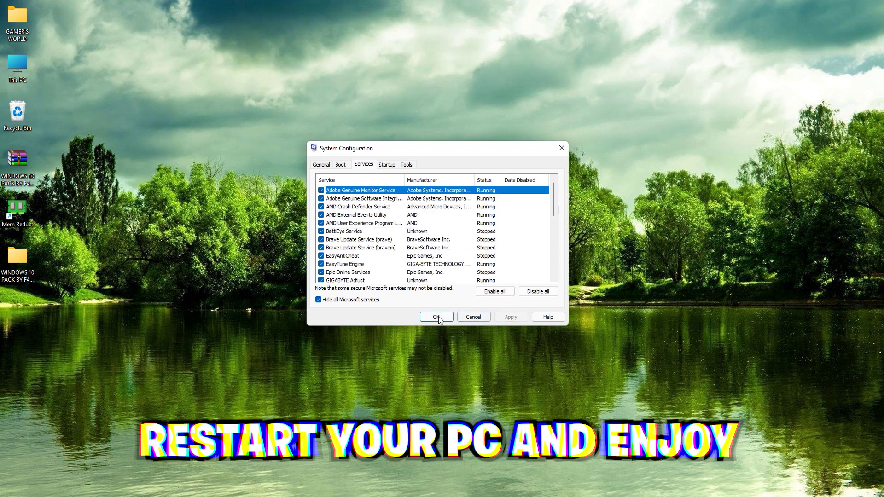
click(436, 317)
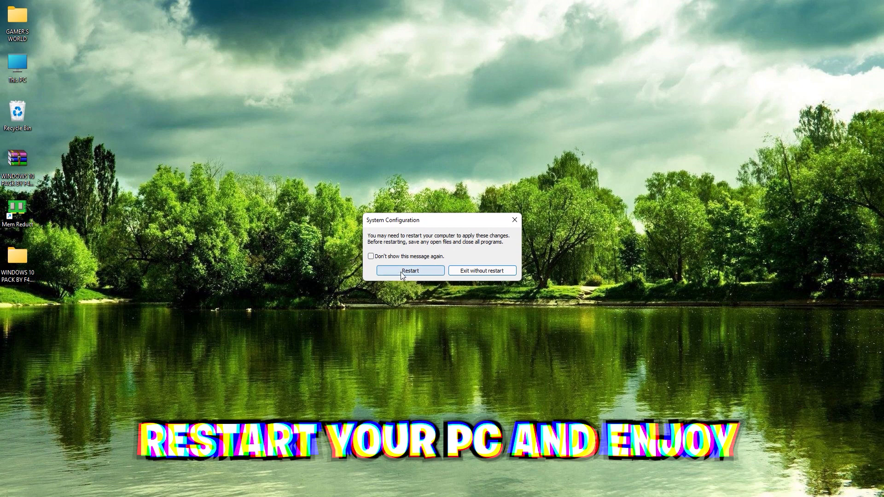